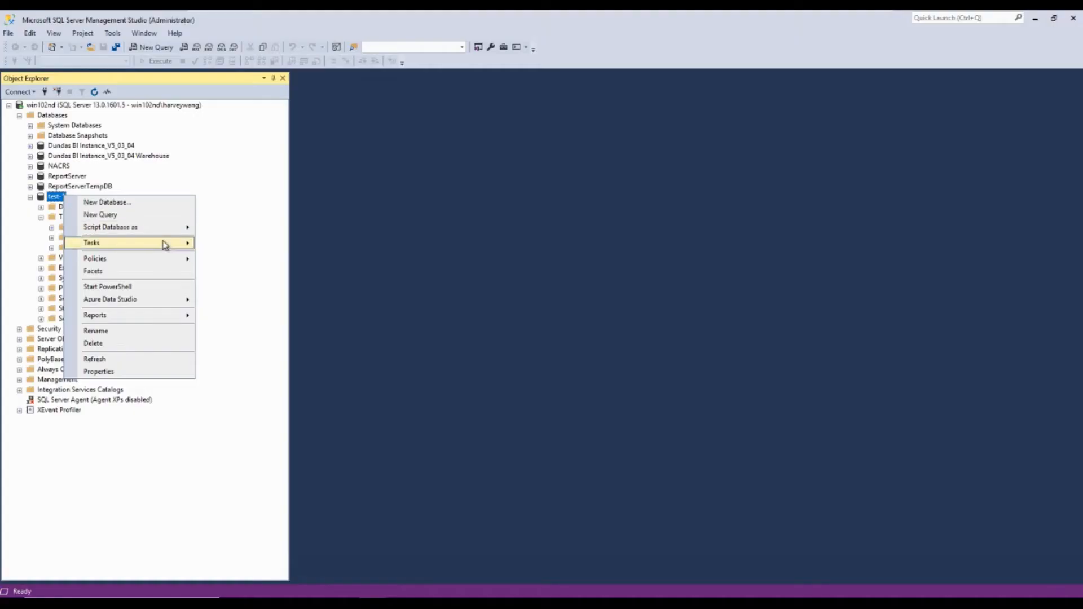
- Start a data import into the test-1 database with Microsoft Excel as the data source
{"action": "mouse_move", "coordinate": [165, 242]}
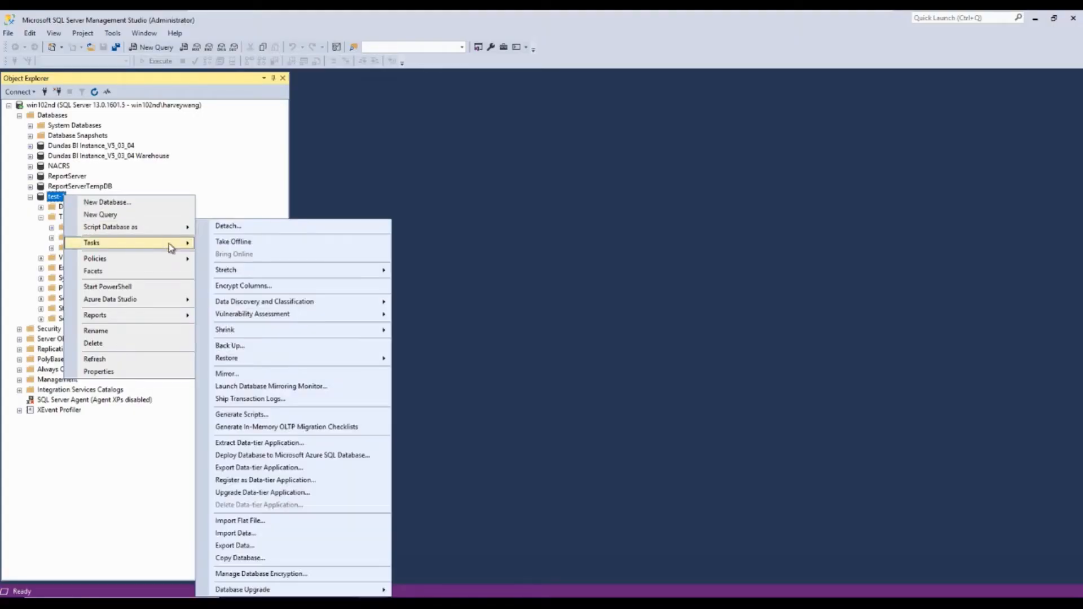
{"action": "left_click", "coordinate": [267, 534]}
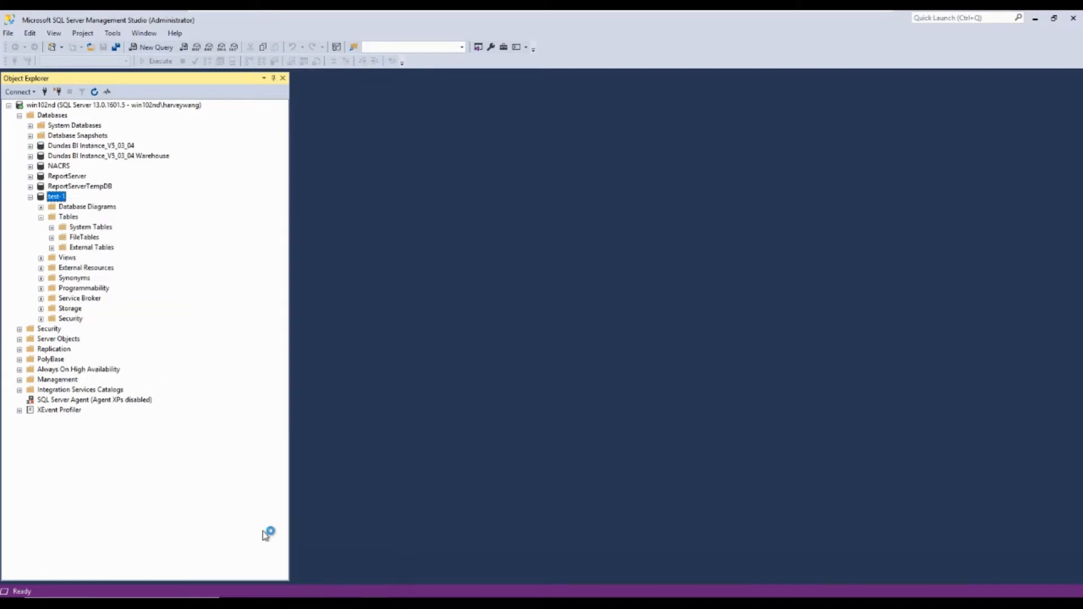
{"action": "key", "text": "Return"}
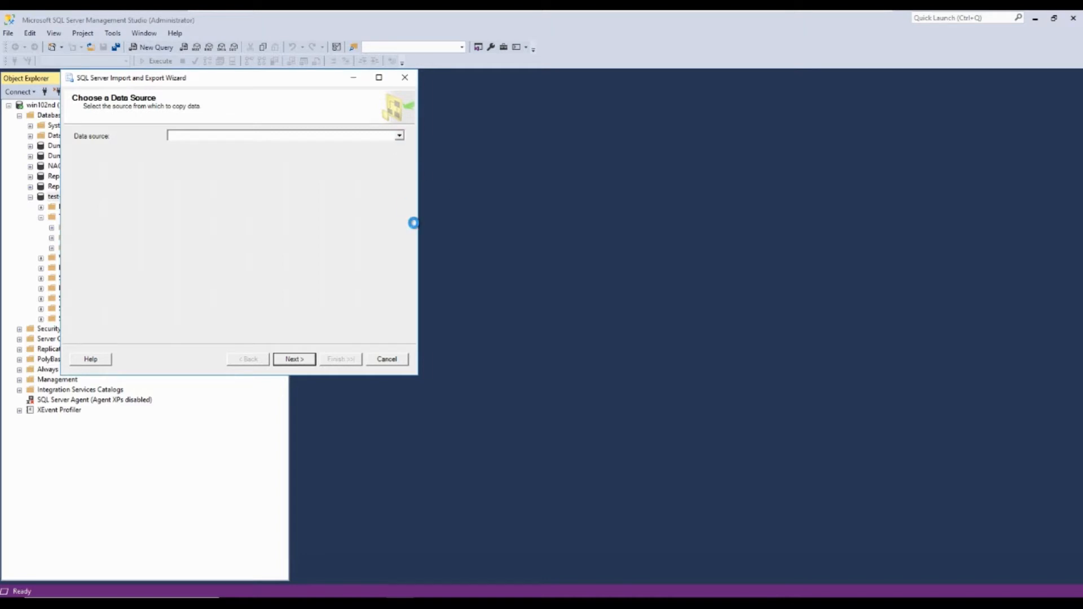
{"action": "left_click", "coordinate": [402, 136]}
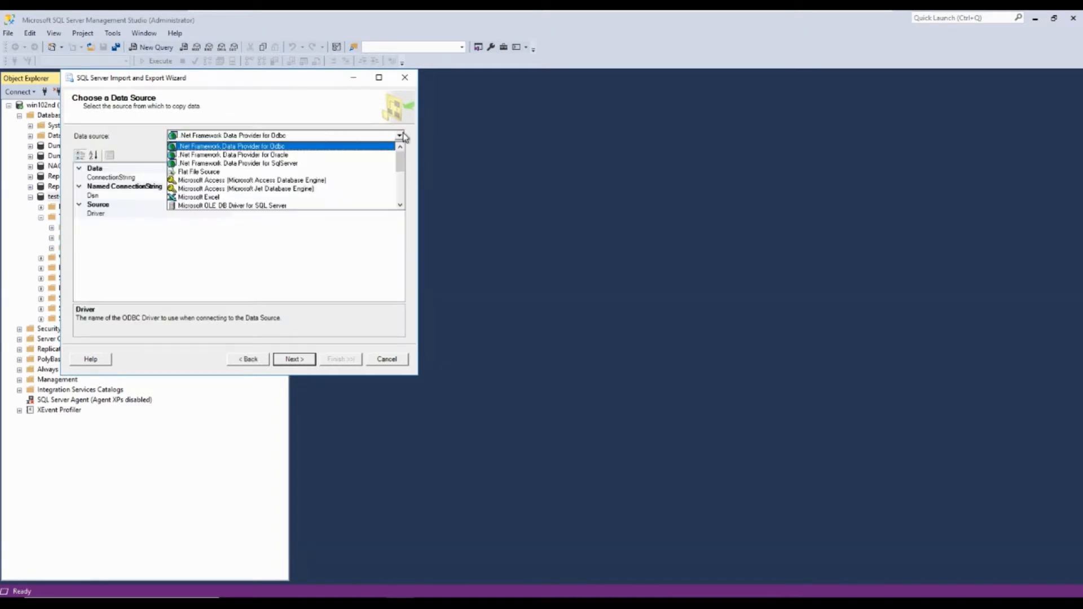
{"action": "left_click", "coordinate": [217, 197]}
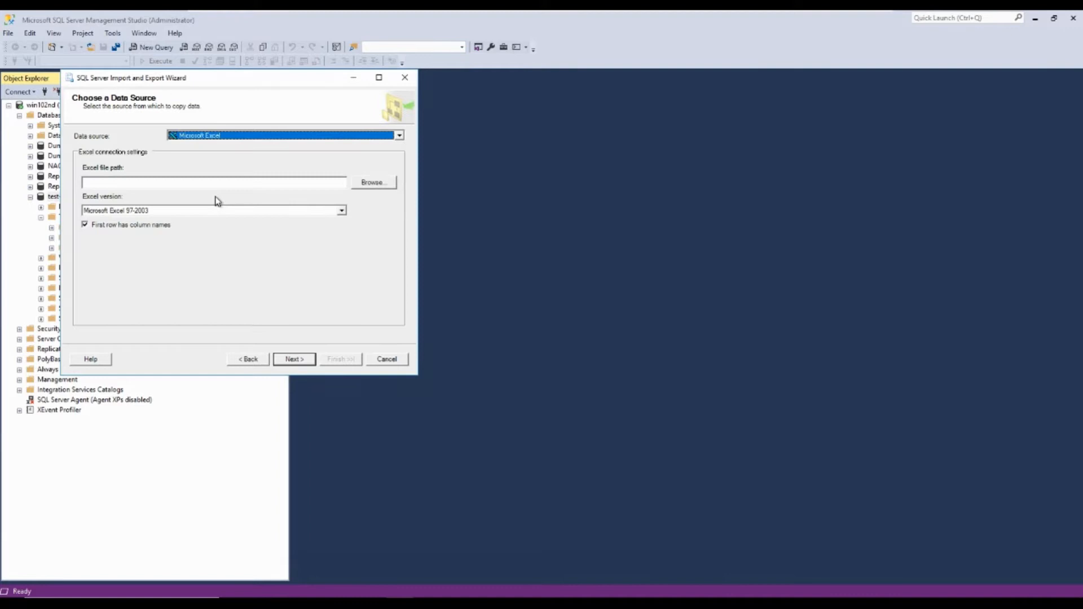
- Set the source workbook to nacrs-2017-2018-qs-static-table-en-USED from the Desktop folder "public availalble health data"
{"action": "left_click", "coordinate": [361, 183]}
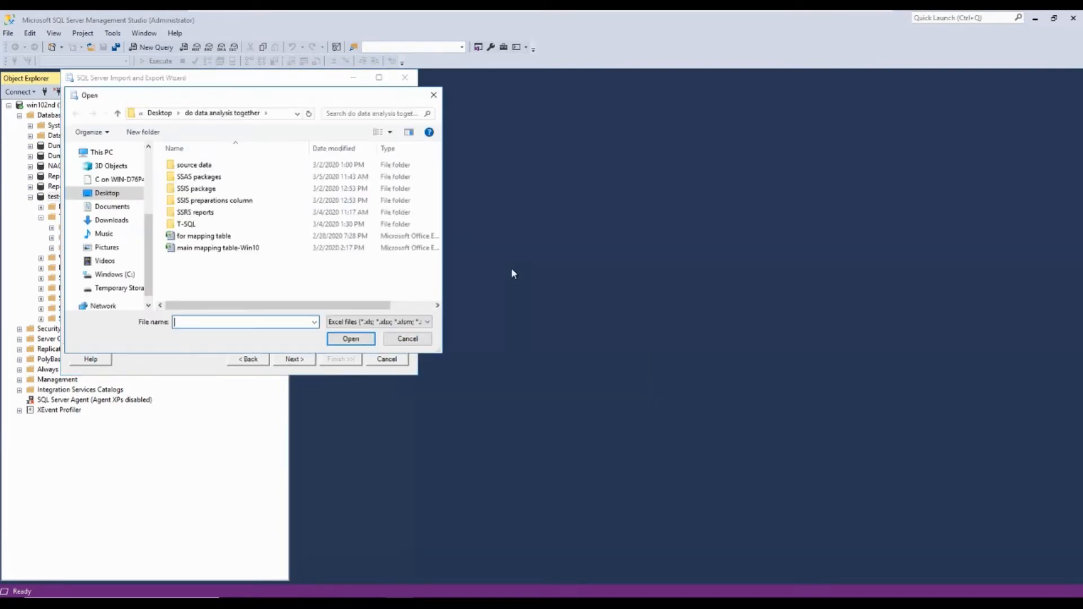
{"action": "left_click", "coordinate": [108, 194]}
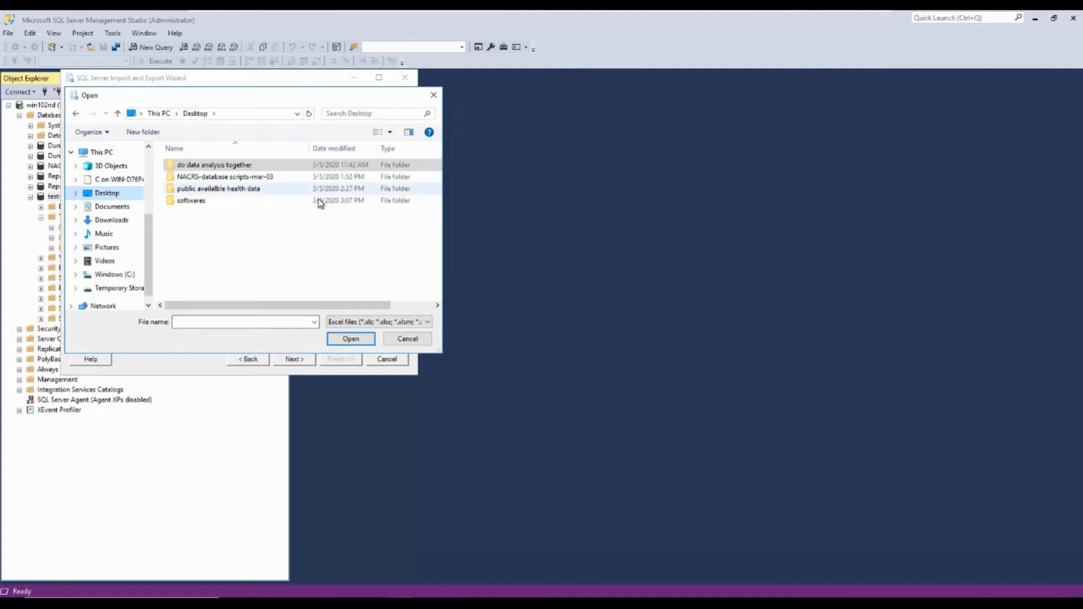
{"action": "double_click", "coordinate": [242, 190]}
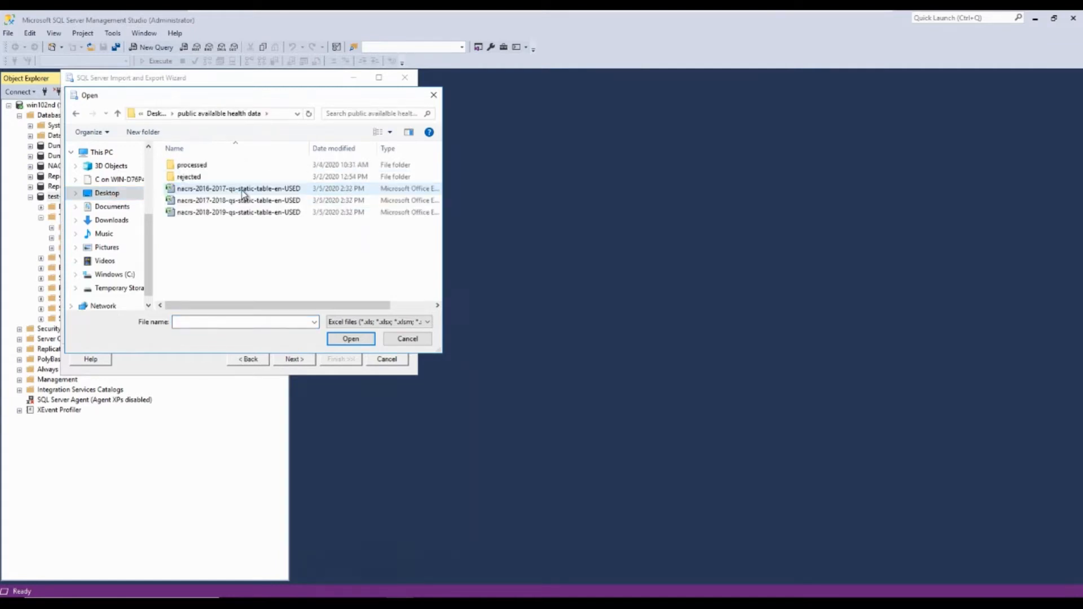
{"action": "left_click", "coordinate": [243, 200]}
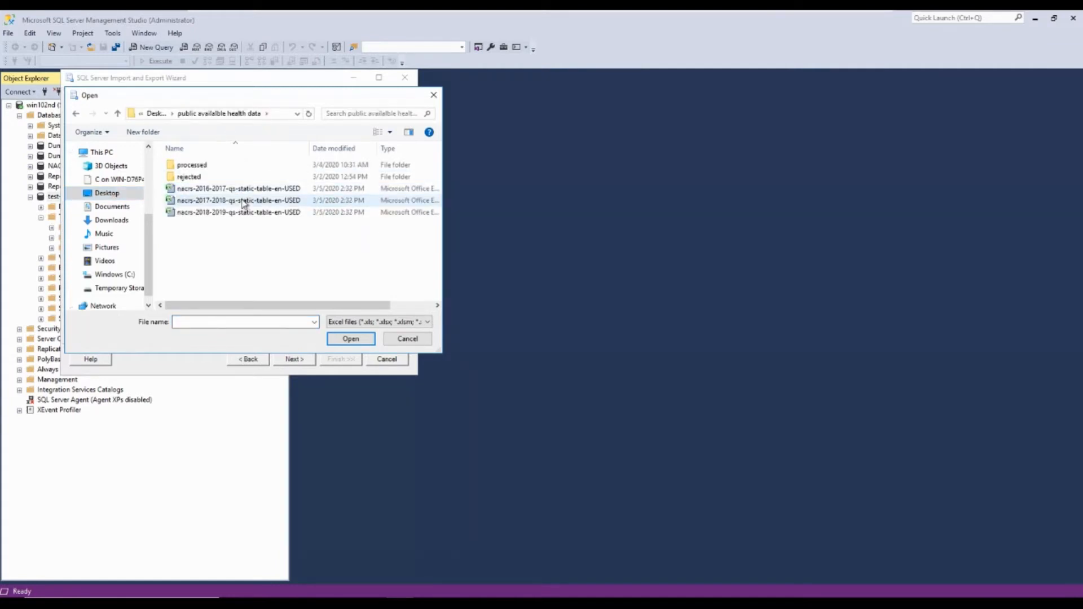
{"action": "left_click", "coordinate": [351, 340]}
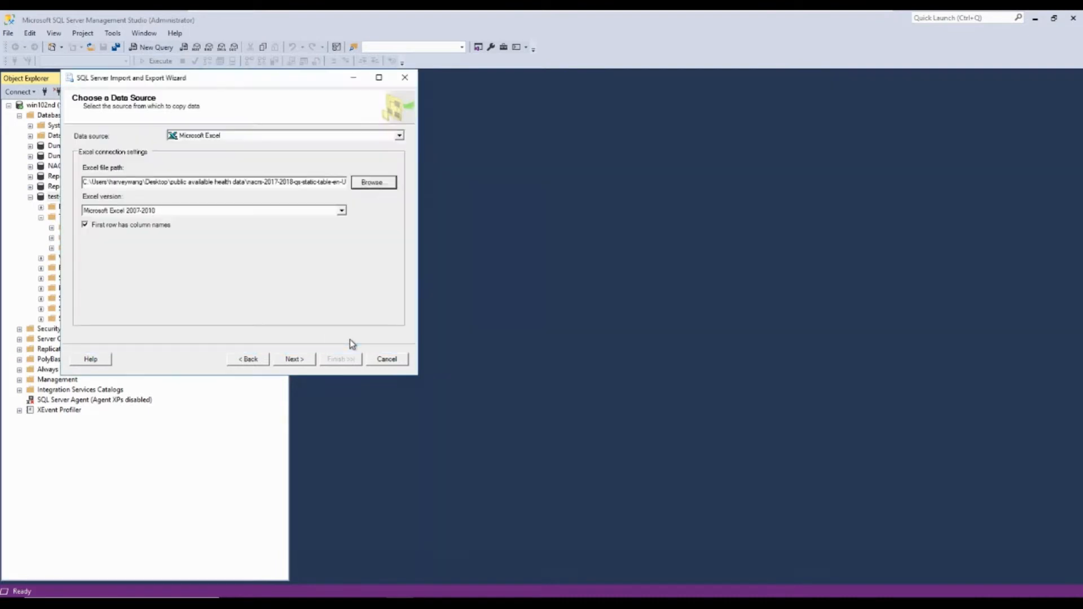
{"action": "left_click", "coordinate": [293, 360]}
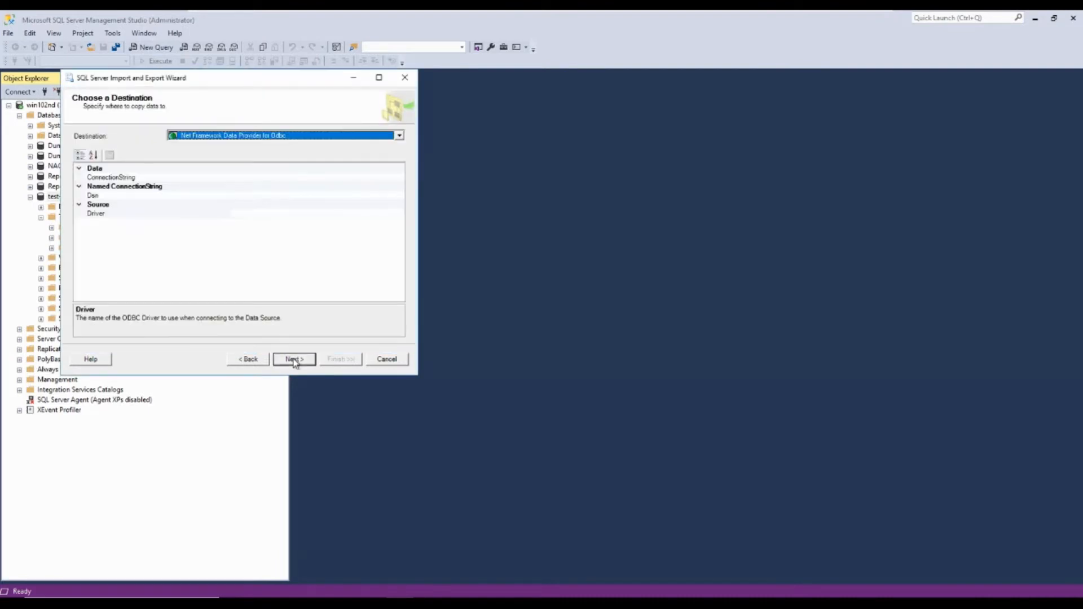
- Set the destination to SQL Server Native Client 11.0 with database test-1, and continue to the source table selection
{"action": "left_click", "coordinate": [399, 136]}
{"action": "left_click_drag", "start_coordinate": [401, 168], "coordinate": [401, 200]}
{"action": "left_click", "coordinate": [246, 206]}
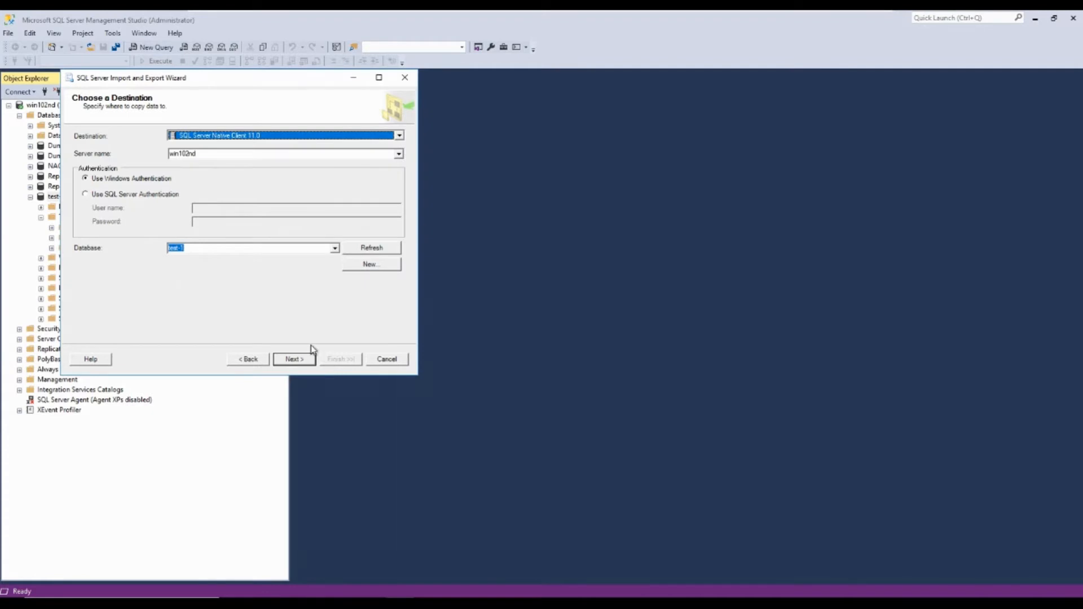
{"action": "left_click", "coordinate": [335, 248]}
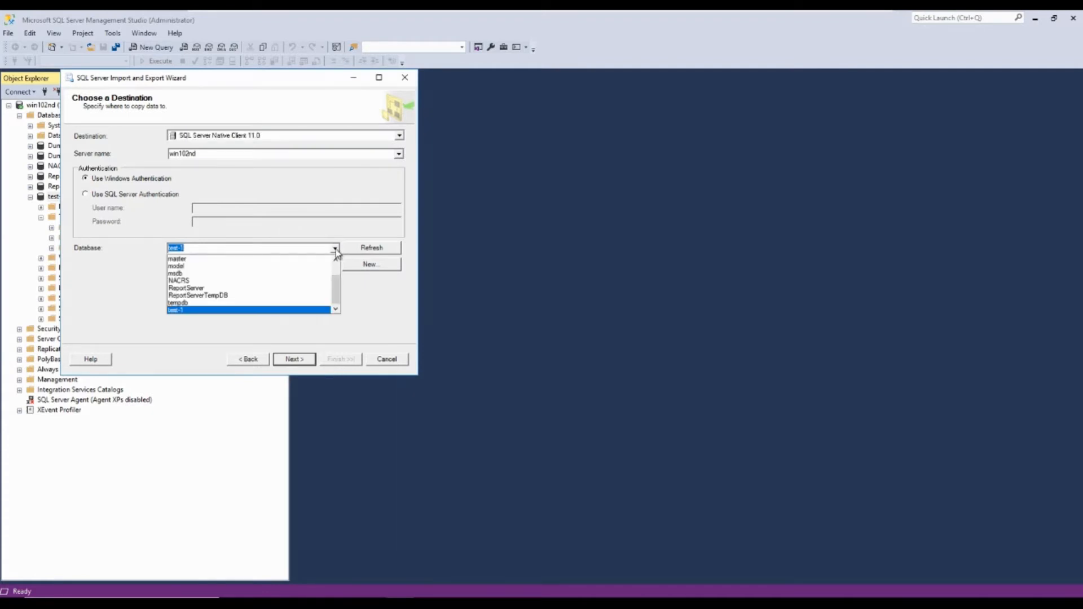
{"action": "left_click", "coordinate": [212, 311]}
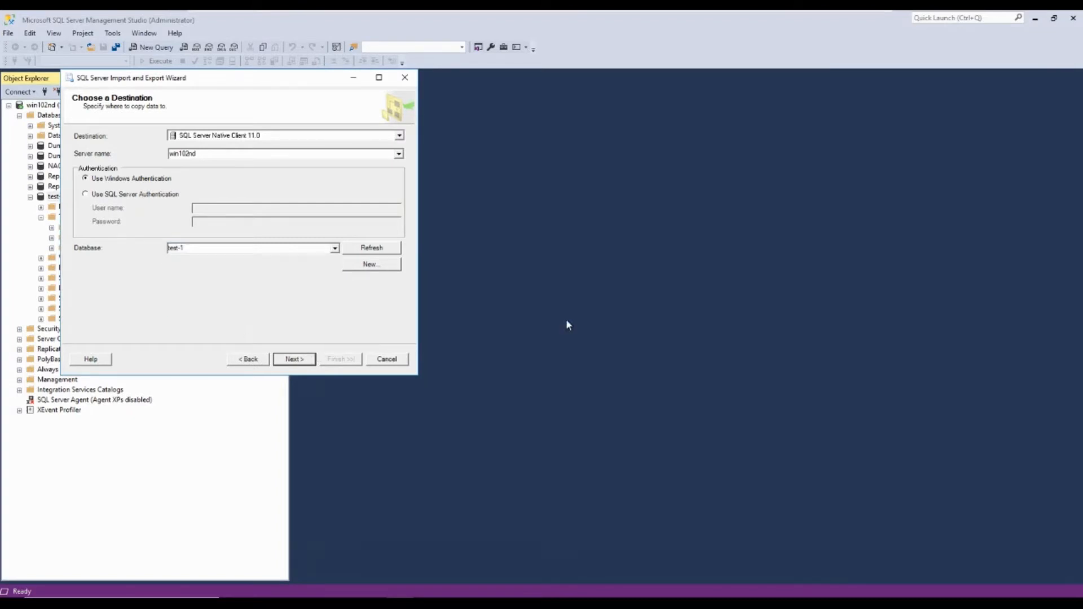
{"action": "key", "text": "Return"}
{"action": "left_click", "coordinate": [290, 360]}
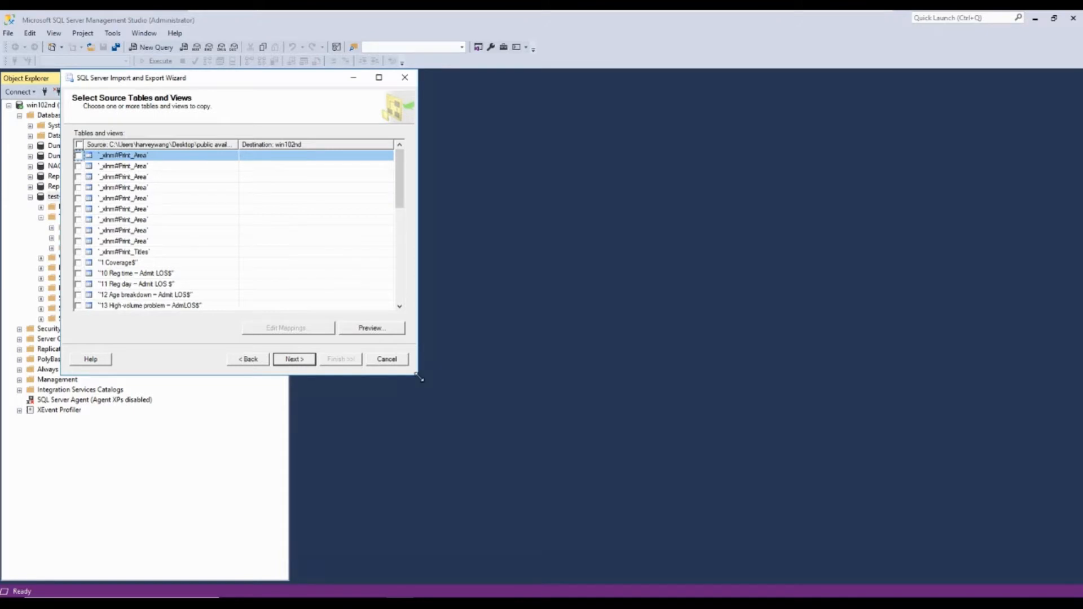
- Include the numbered sheets 1 Coverage$ through 13 High-volume problem and the ED Visits$ sheet in the tables to copy
{"action": "left_click_drag", "start_coordinate": [418, 376], "coordinate": [636, 469]}
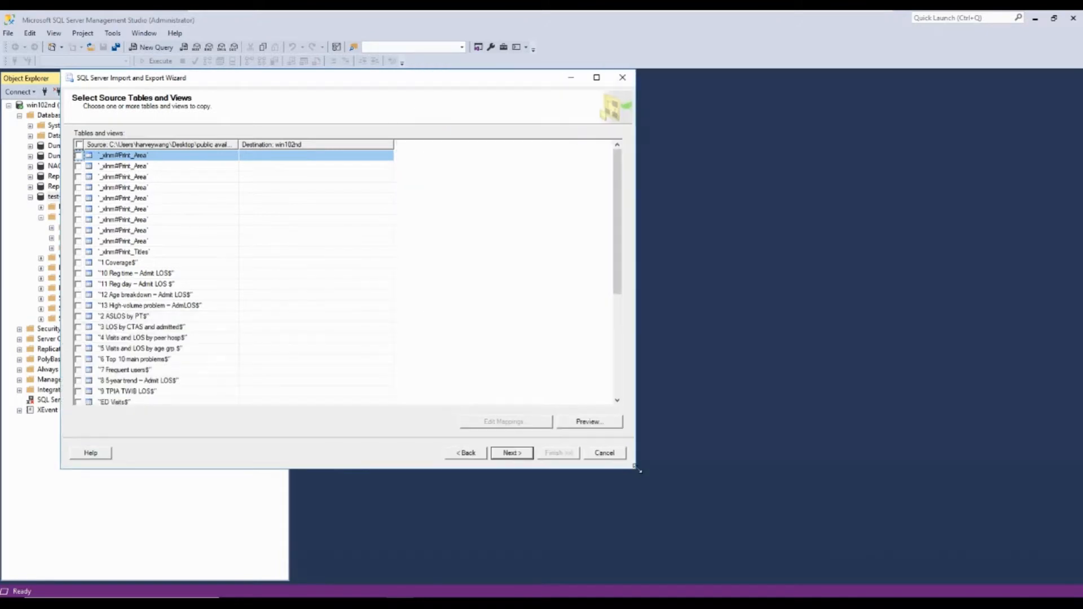
{"action": "left_click", "coordinate": [78, 262]}
{"action": "left_click", "coordinate": [78, 273]}
{"action": "left_click", "coordinate": [78, 284]}
{"action": "left_click", "coordinate": [78, 294]}
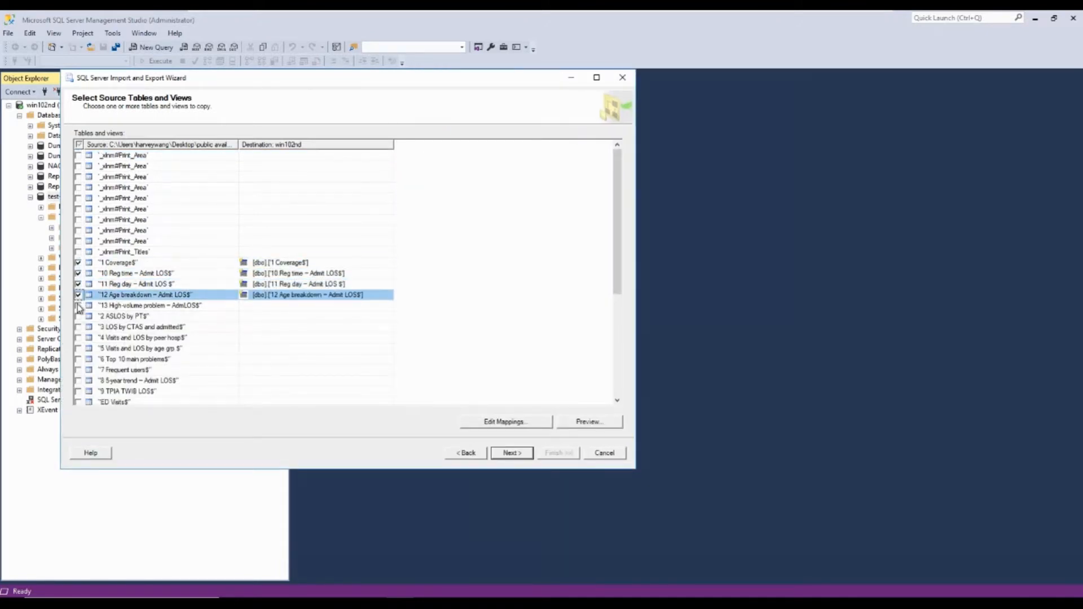
{"action": "left_click", "coordinate": [78, 305]}
{"action": "left_click", "coordinate": [78, 316]}
{"action": "left_click", "coordinate": [78, 326]}
{"action": "left_click", "coordinate": [78, 337]}
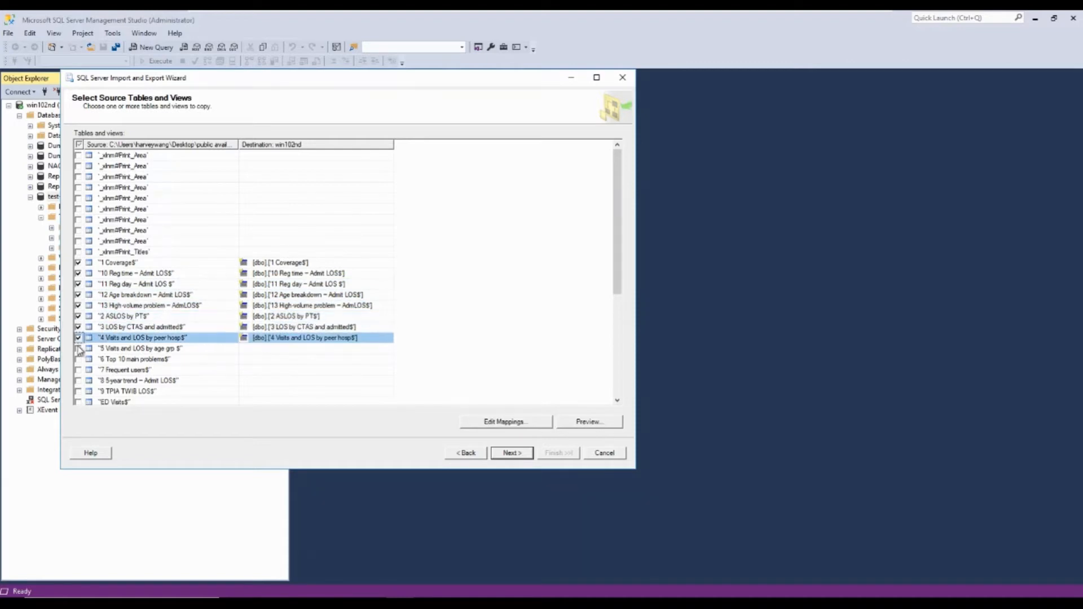
{"action": "left_click", "coordinate": [77, 349]}
{"action": "left_click", "coordinate": [78, 359]}
{"action": "scroll", "coordinate": [79, 356], "scroll_direction": "down", "scroll_amount": 1}
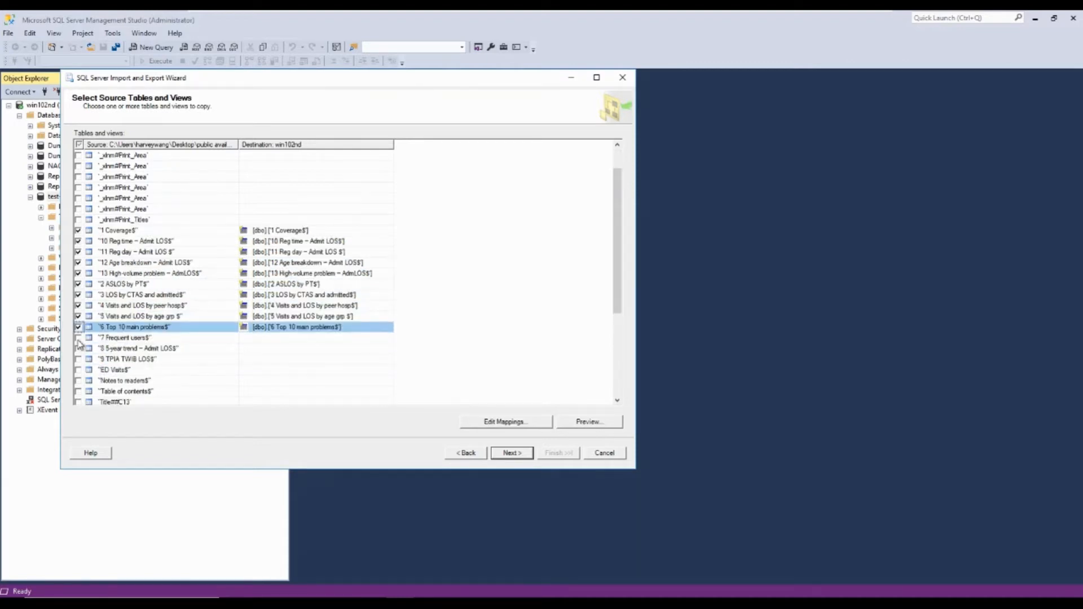
{"action": "left_click", "coordinate": [78, 338]}
{"action": "left_click", "coordinate": [78, 348]}
{"action": "left_click", "coordinate": [78, 359]}
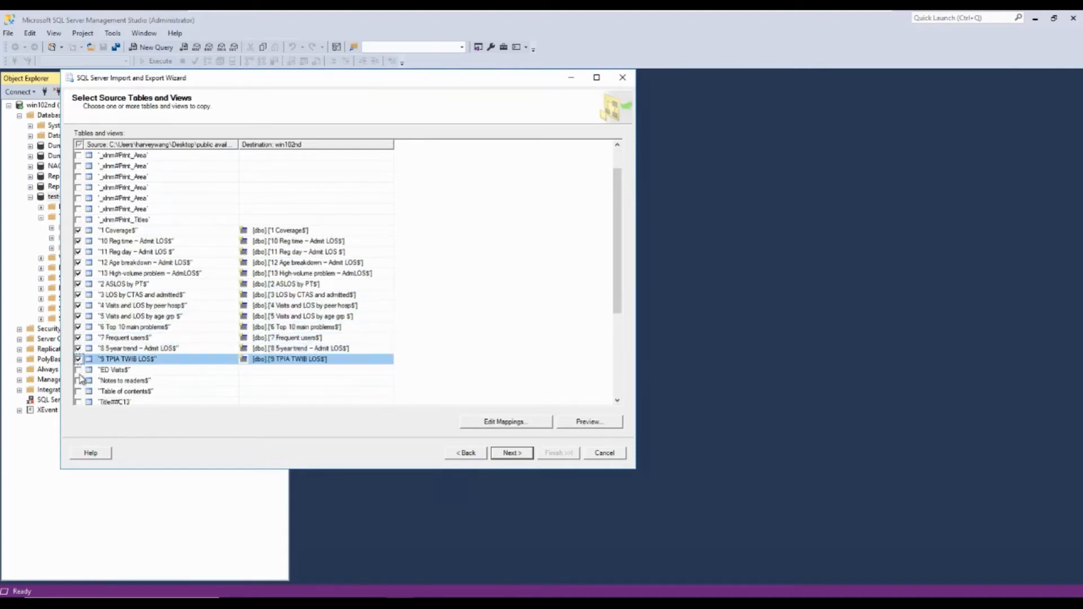
{"action": "left_click", "coordinate": [78, 370]}
- Run the import of the selected sheets immediately and close the wizard when it completes
{"action": "left_click", "coordinate": [522, 453]}
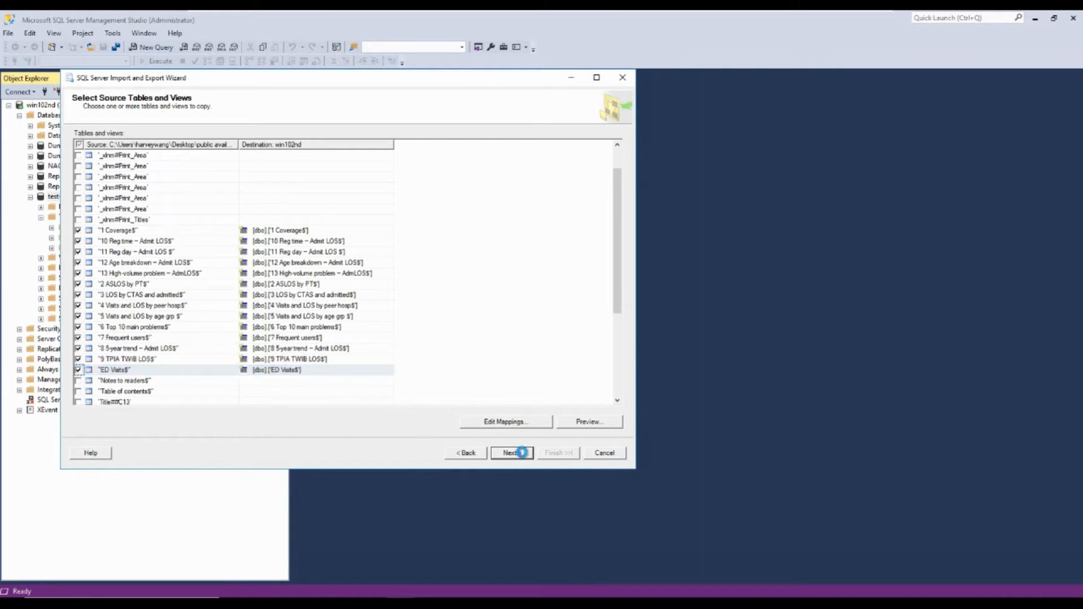
{"action": "left_click", "coordinate": [522, 452]}
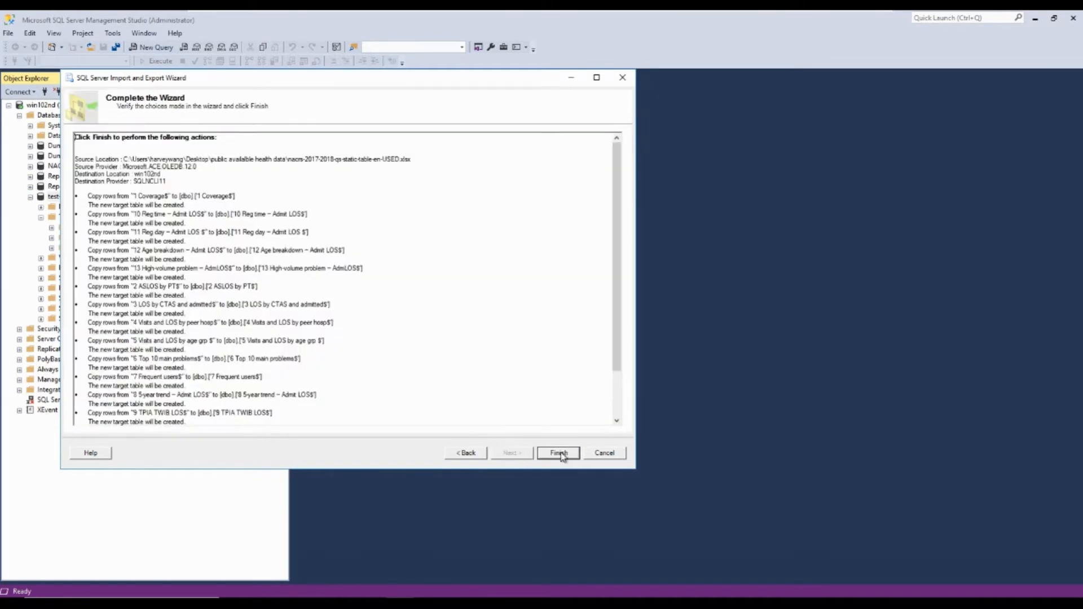
{"action": "left_click", "coordinate": [561, 453]}
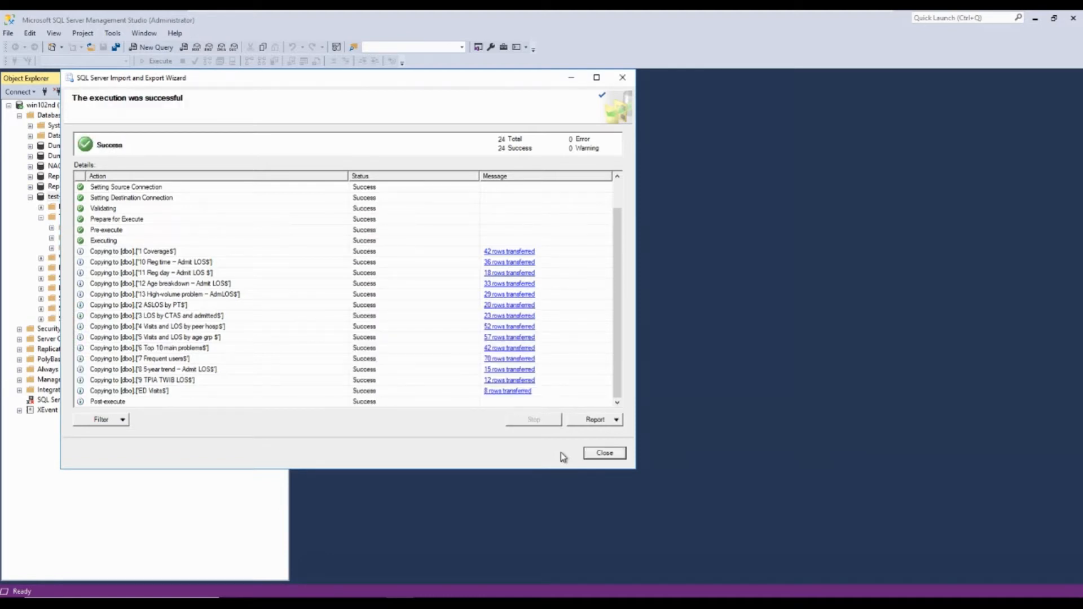
{"action": "left_click", "coordinate": [604, 454]}
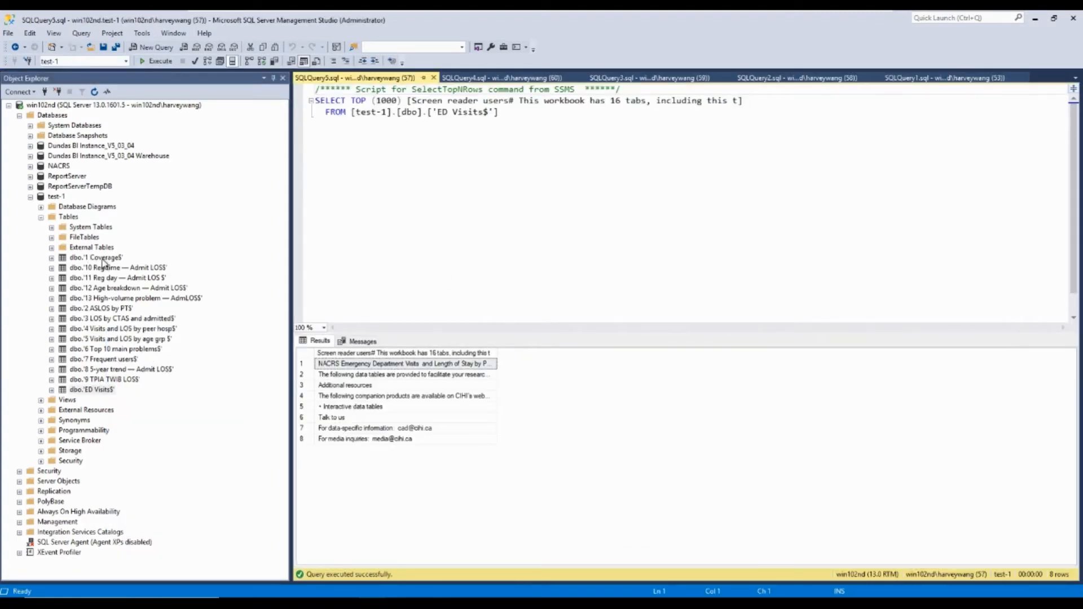
- Query the top 1000 rows of the '1 Coverage$' table and close all the older query windows
{"action": "right_click", "coordinate": [103, 258]}
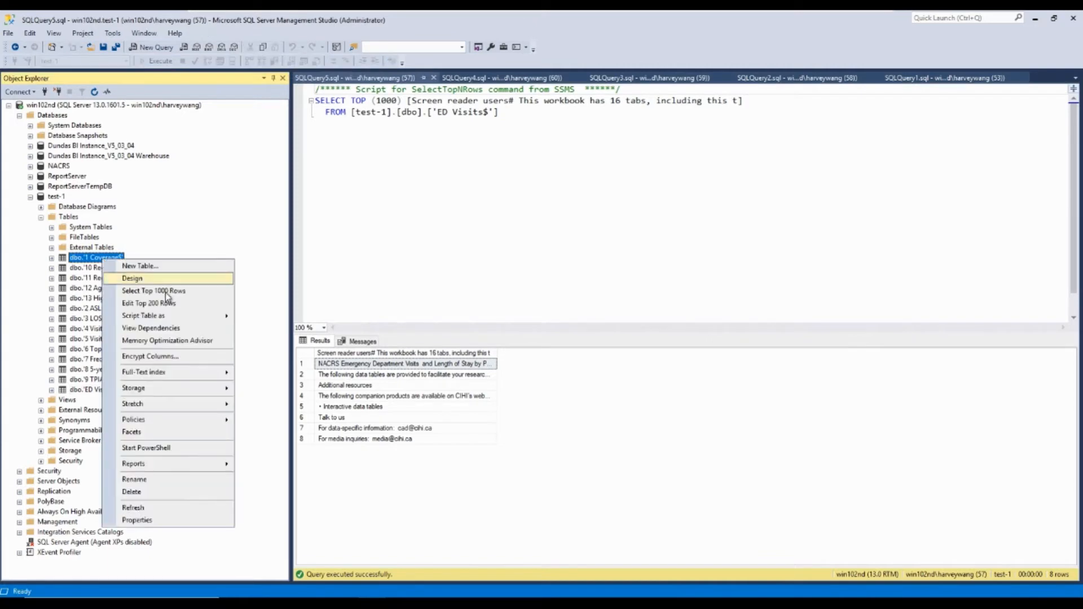
{"action": "left_click", "coordinate": [167, 294]}
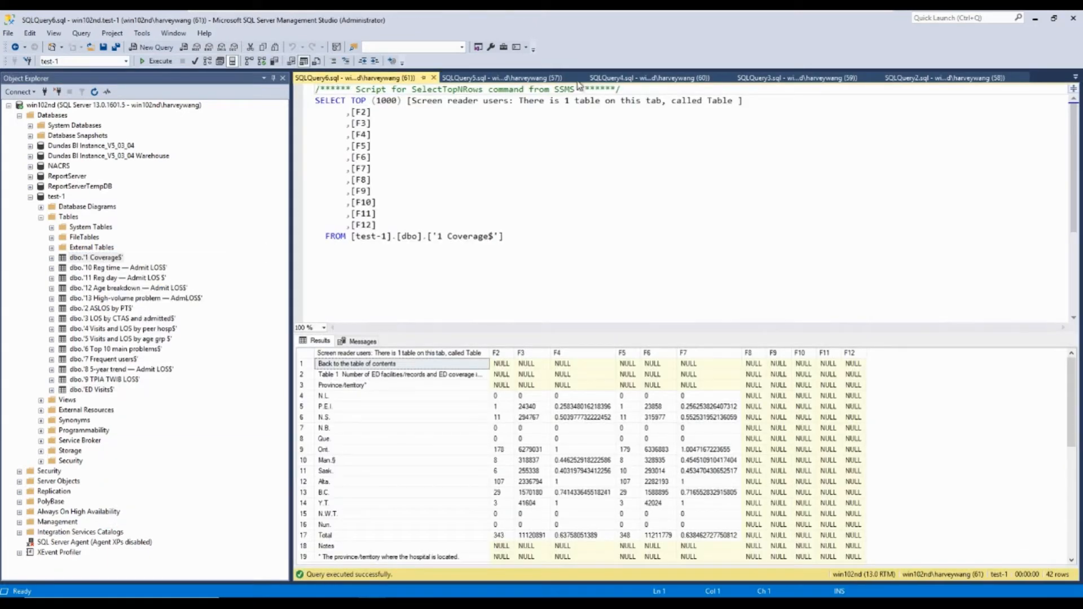
{"action": "left_click", "coordinate": [581, 78]}
{"action": "left_click", "coordinate": [581, 78]}
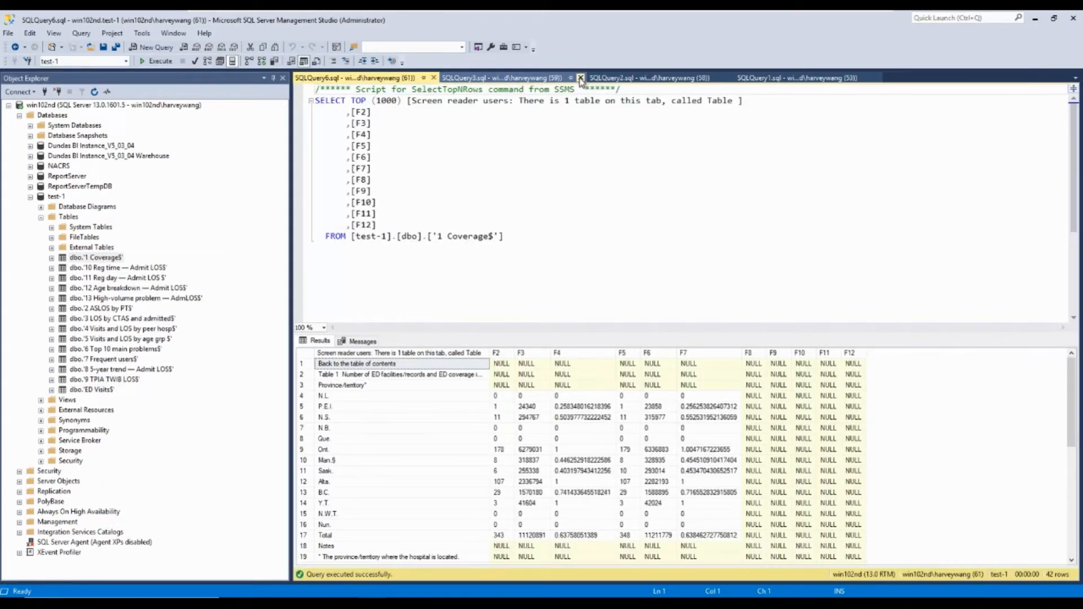
{"action": "left_click", "coordinate": [580, 78]}
{"action": "left_click", "coordinate": [581, 78]}
{"action": "left_click", "coordinate": [581, 77]}
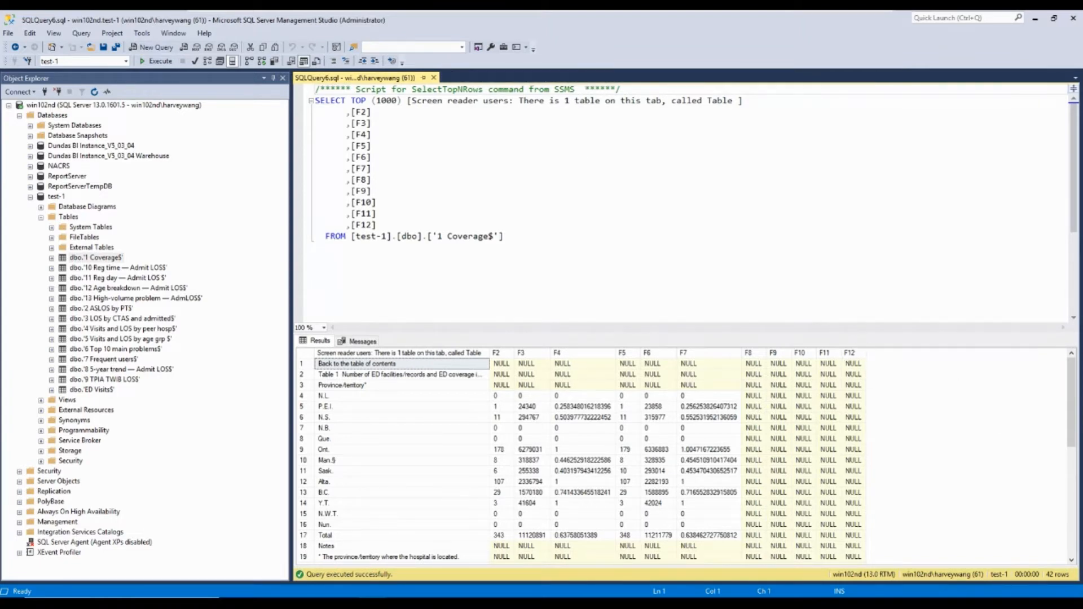
- Query the top 1000 rows of the '2 ASLOS by PT$' table and close the previous Coverage query
{"action": "left_click", "coordinate": [117, 310]}
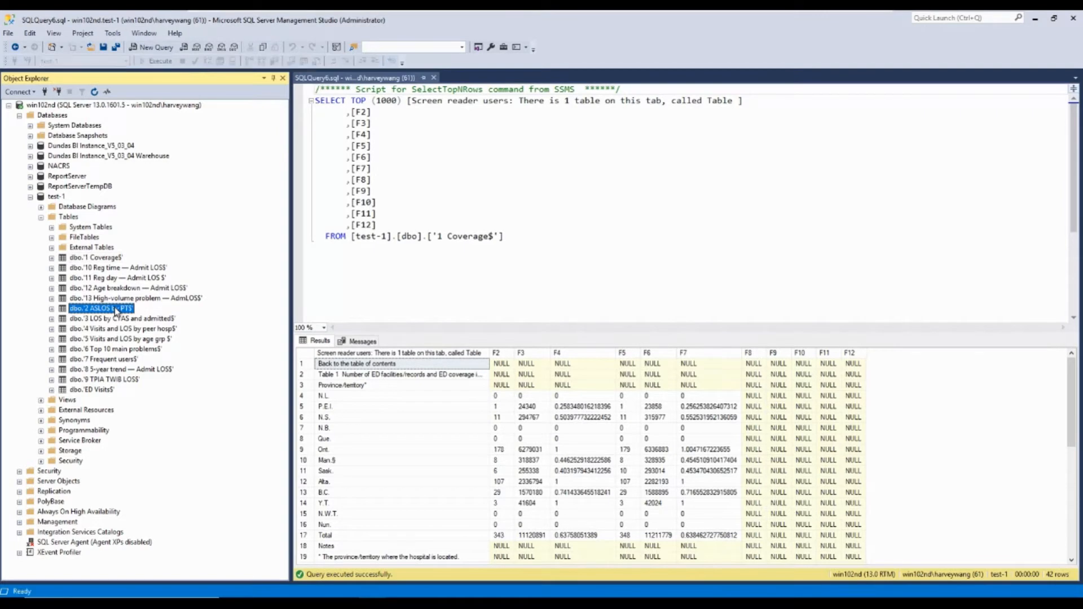
{"action": "right_click", "coordinate": [116, 311]}
{"action": "left_click", "coordinate": [164, 340]}
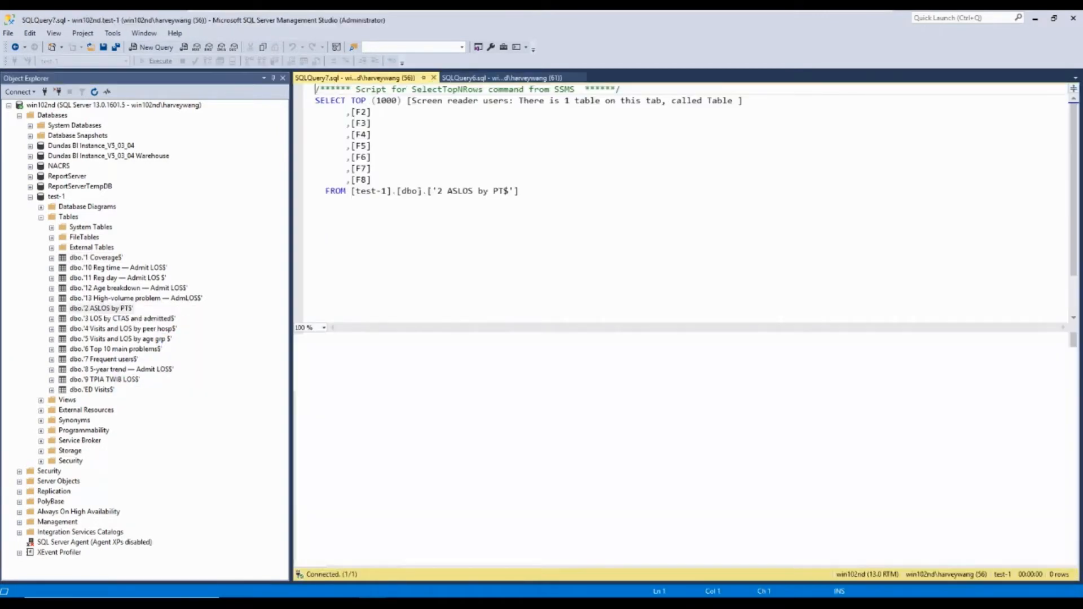
{"action": "left_click", "coordinate": [581, 78]}
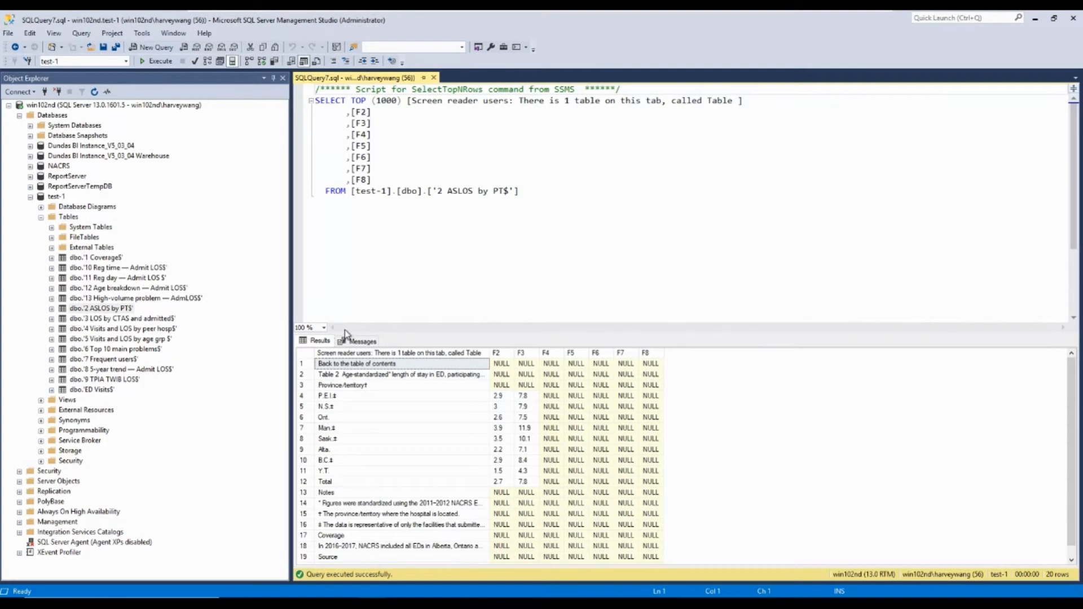
- Query the top 1000 rows of the '3 LOS by CTAS and admitted$' table, and close the query after checking its columns
{"action": "right_click", "coordinate": [182, 317]}
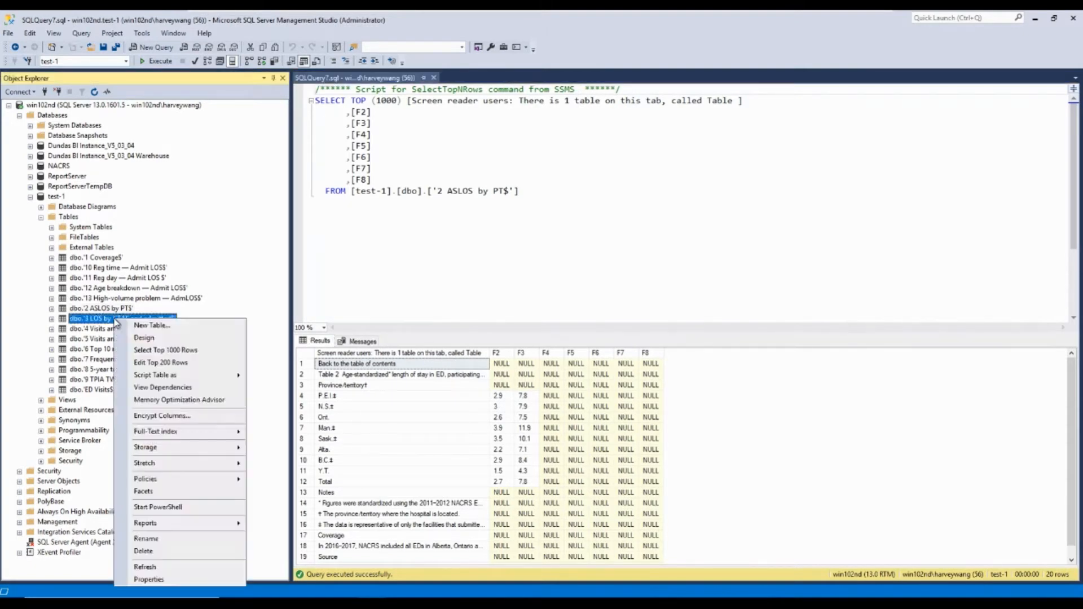
{"action": "left_click", "coordinate": [204, 353]}
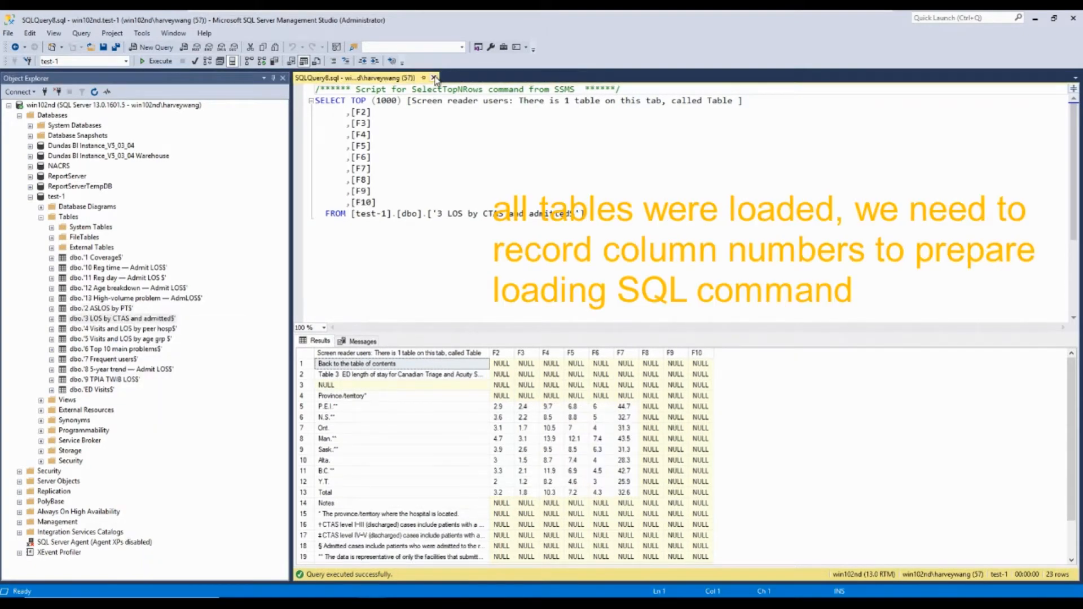
{"action": "left_click", "coordinate": [433, 78]}
- Start the data import wizard for the test-1 database and continue past its welcome page
{"action": "left_click", "coordinate": [57, 196]}
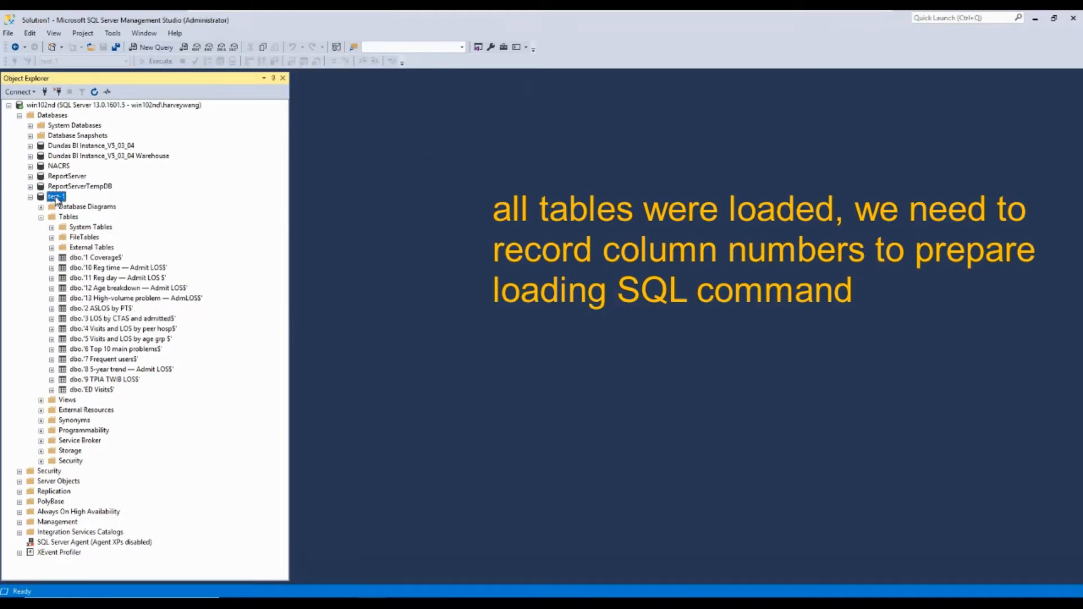
{"action": "right_click", "coordinate": [57, 201]}
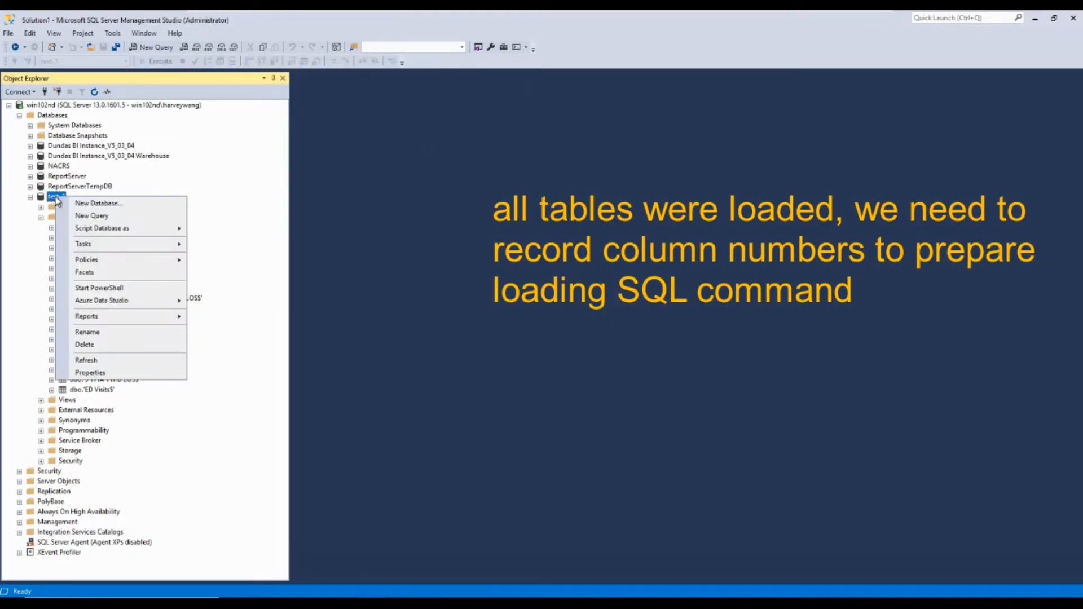
{"action": "mouse_move", "coordinate": [169, 244]}
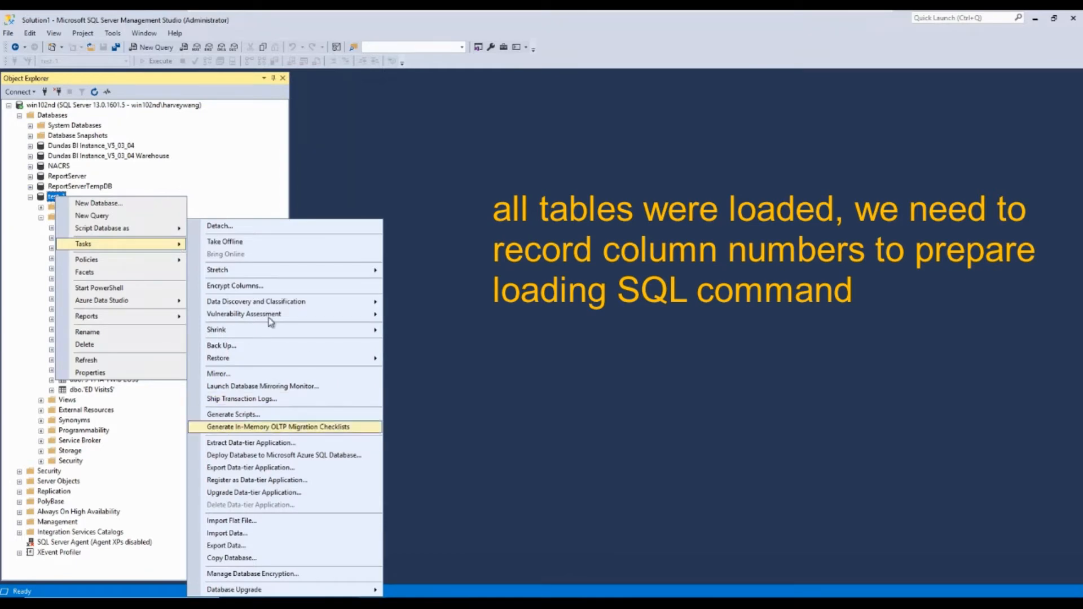
{"action": "left_click", "coordinate": [248, 534]}
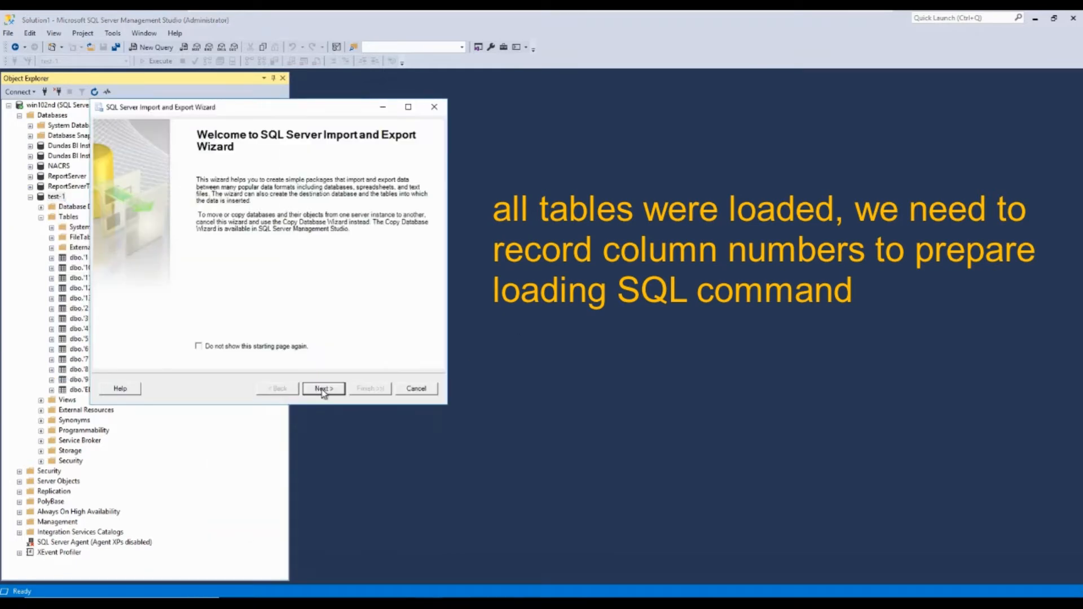
{"action": "left_click", "coordinate": [323, 390]}
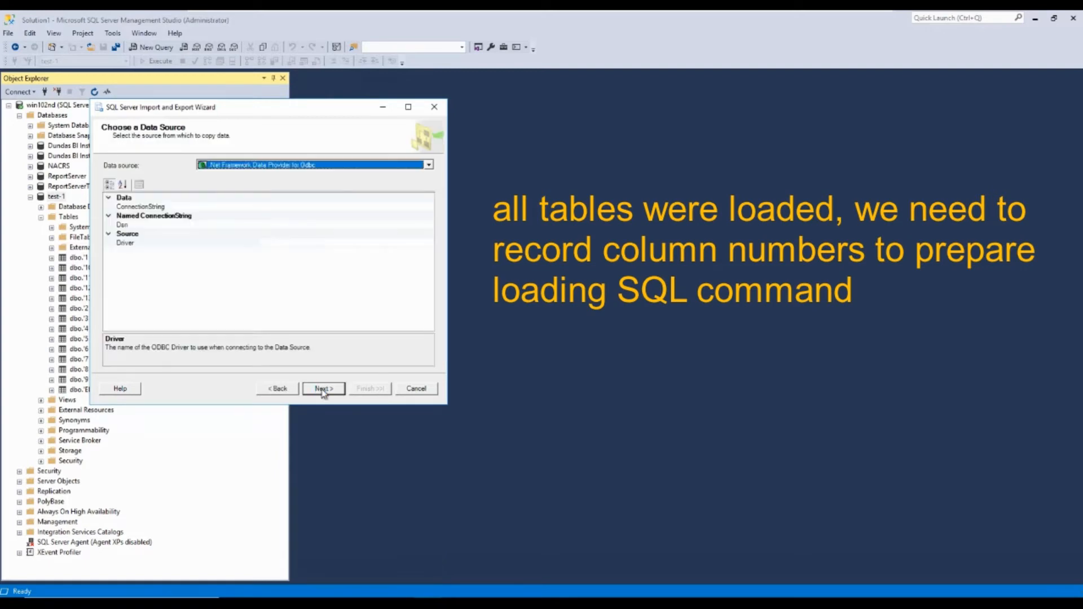
- Set the data source to Microsoft Excel with the nacrs-2017-2018-qs-static-table-en-USED workbook from the 'public available health data' folder
{"action": "left_click", "coordinate": [429, 165]}
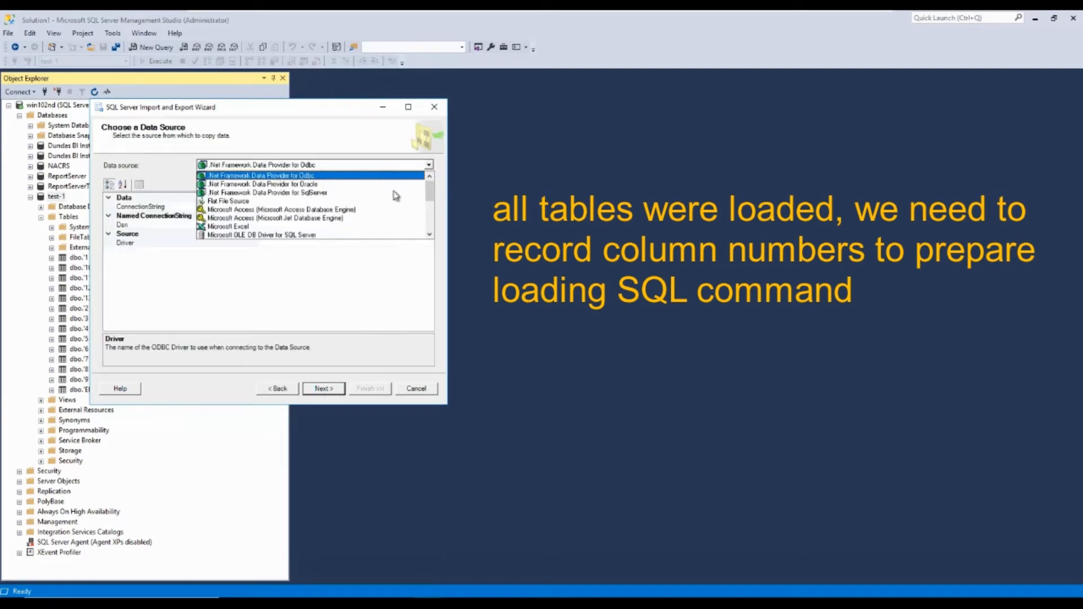
{"action": "left_click", "coordinate": [287, 227]}
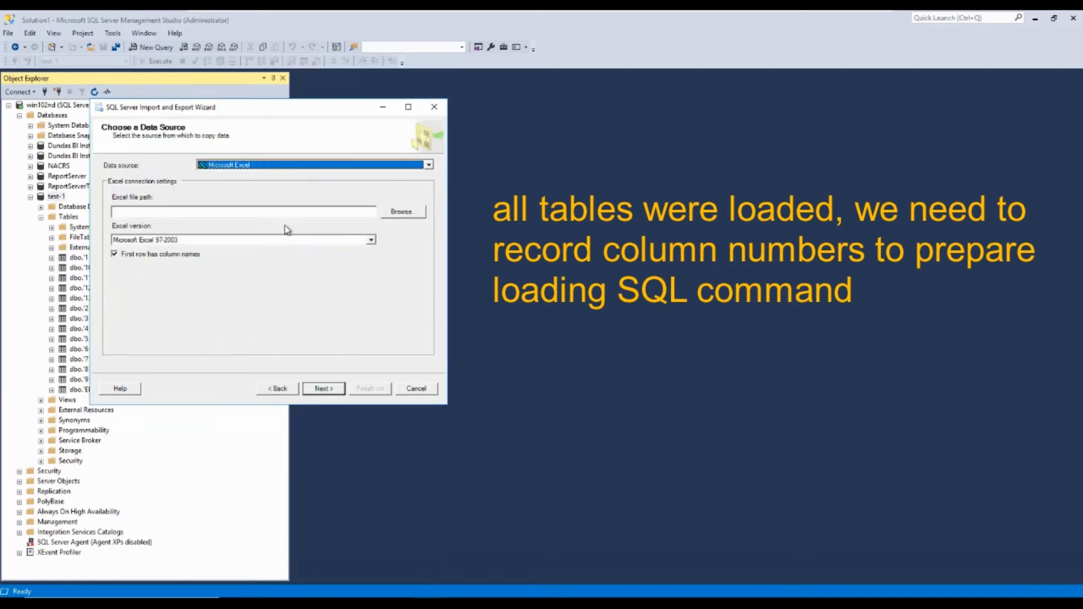
{"action": "left_click", "coordinate": [398, 213]}
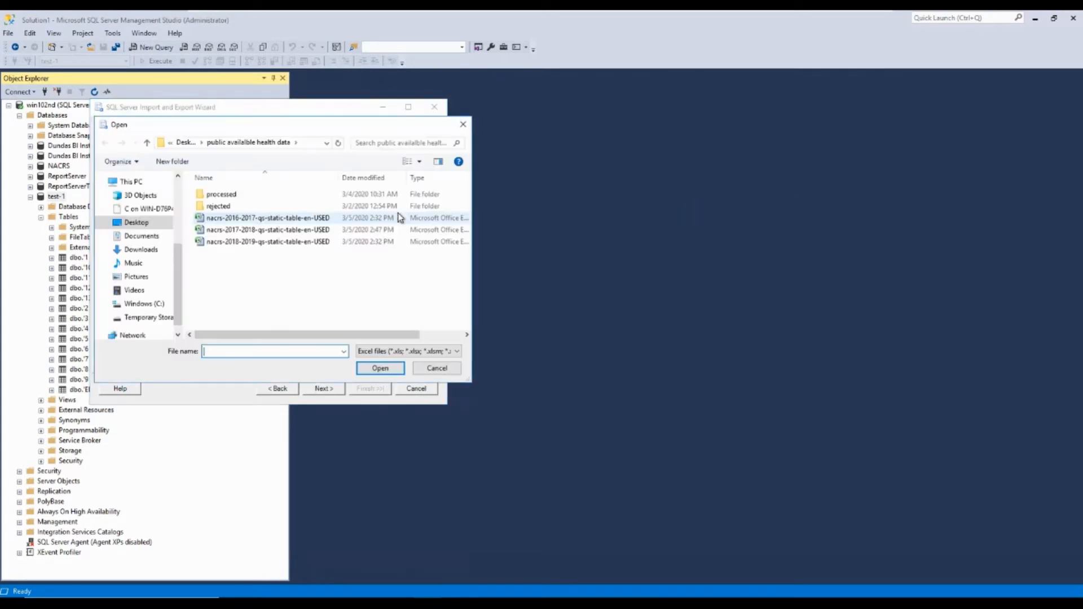
{"action": "left_click", "coordinate": [313, 230]}
{"action": "left_click", "coordinate": [379, 369]}
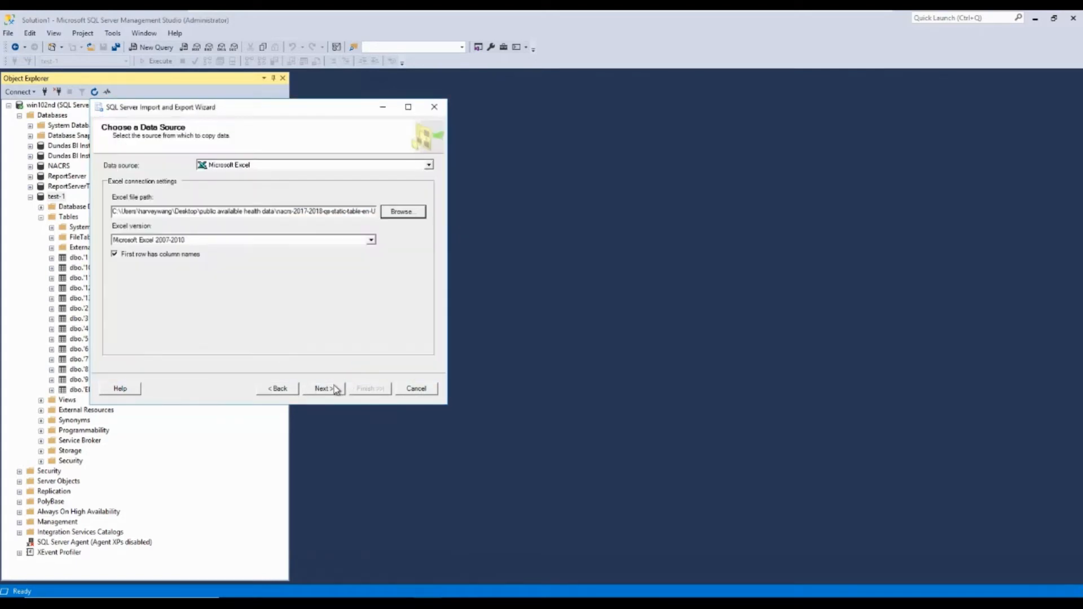
{"action": "left_click", "coordinate": [336, 389]}
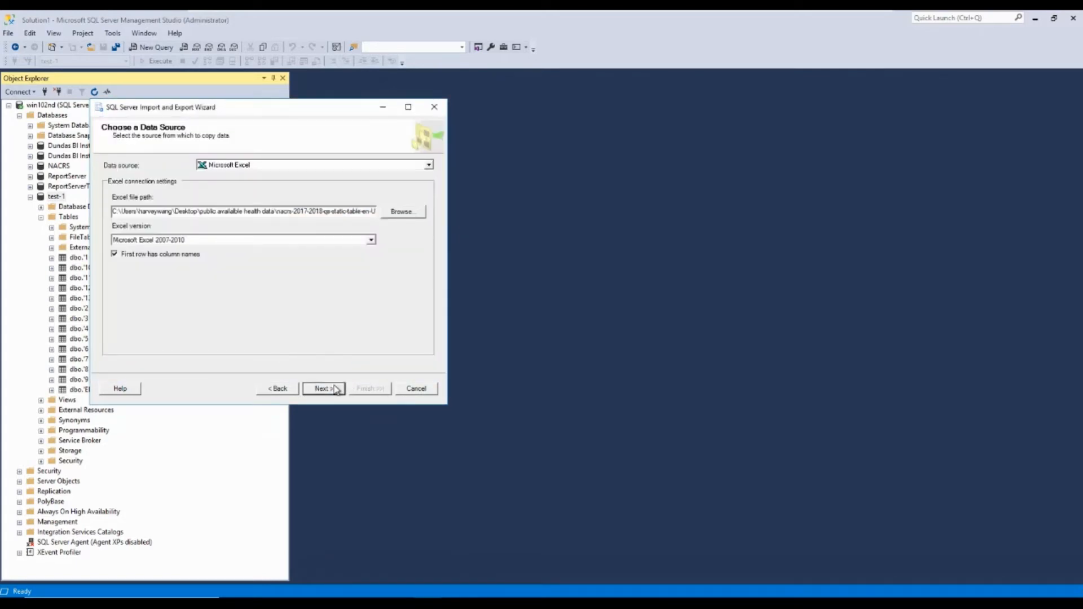
- Set the destination to SQL Server Native Client 11.0 with the test-1 database, and choose to copy data from tables or views
{"action": "left_click", "coordinate": [430, 166]}
{"action": "scroll", "coordinate": [432, 223], "scroll_direction": "down", "scroll_amount": 5}
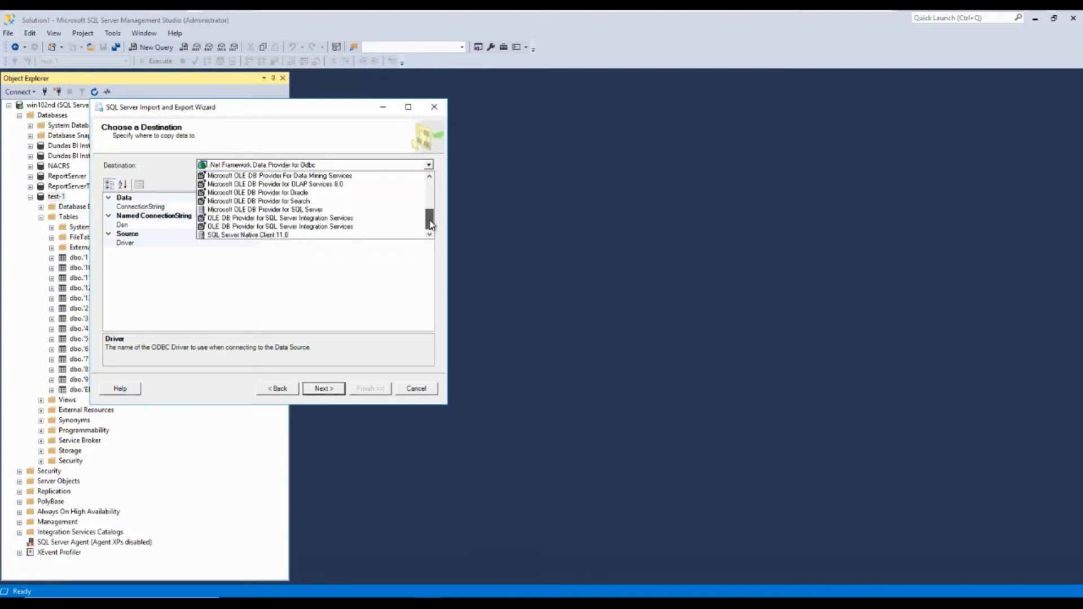
{"action": "left_click", "coordinate": [268, 235]}
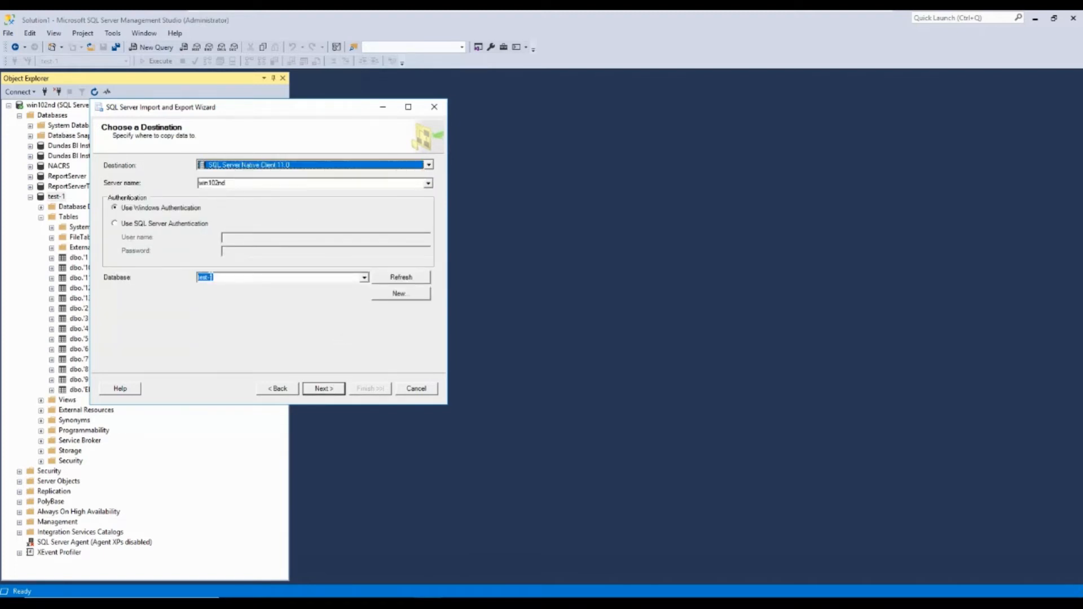
{"action": "left_click", "coordinate": [323, 387]}
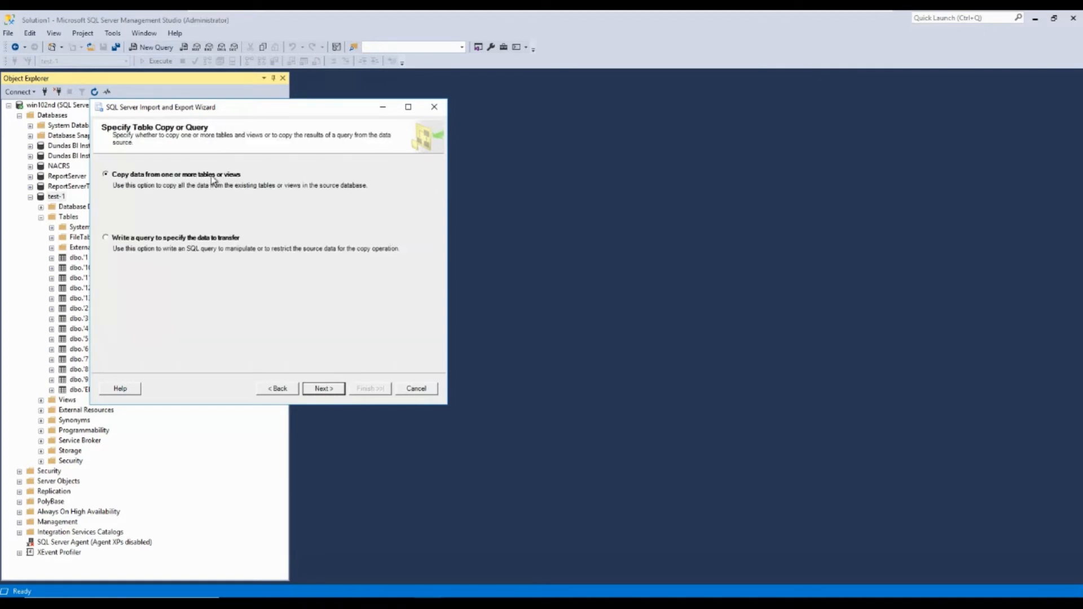
{"action": "left_click", "coordinate": [328, 389]}
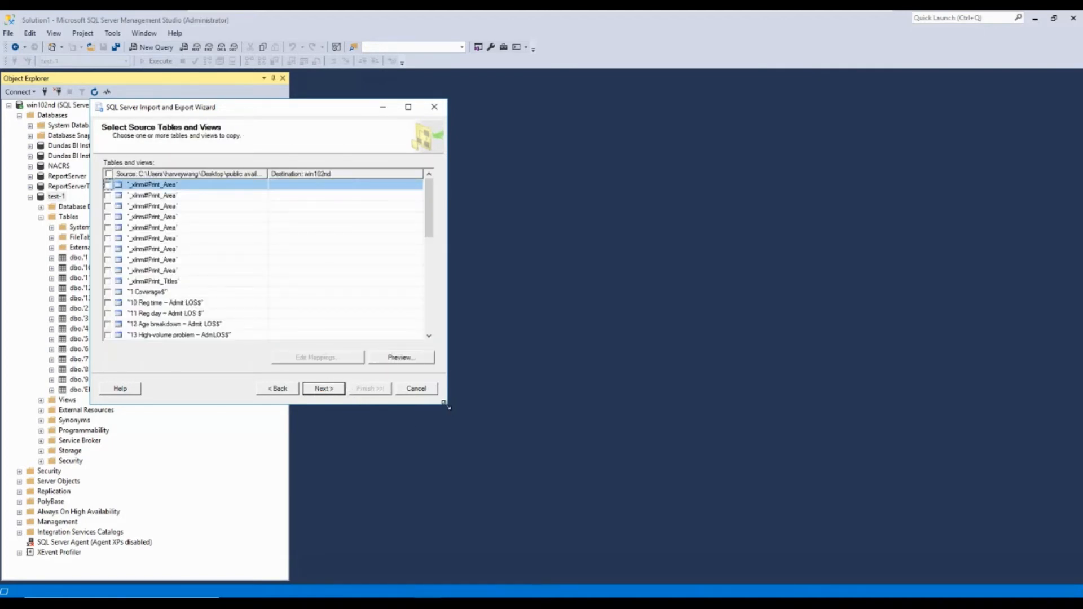
- Select the '1 Coverage$' source sheet and preview its data wide enough to check all columns
{"action": "left_click_drag", "start_coordinate": [448, 406], "coordinate": [660, 490]}
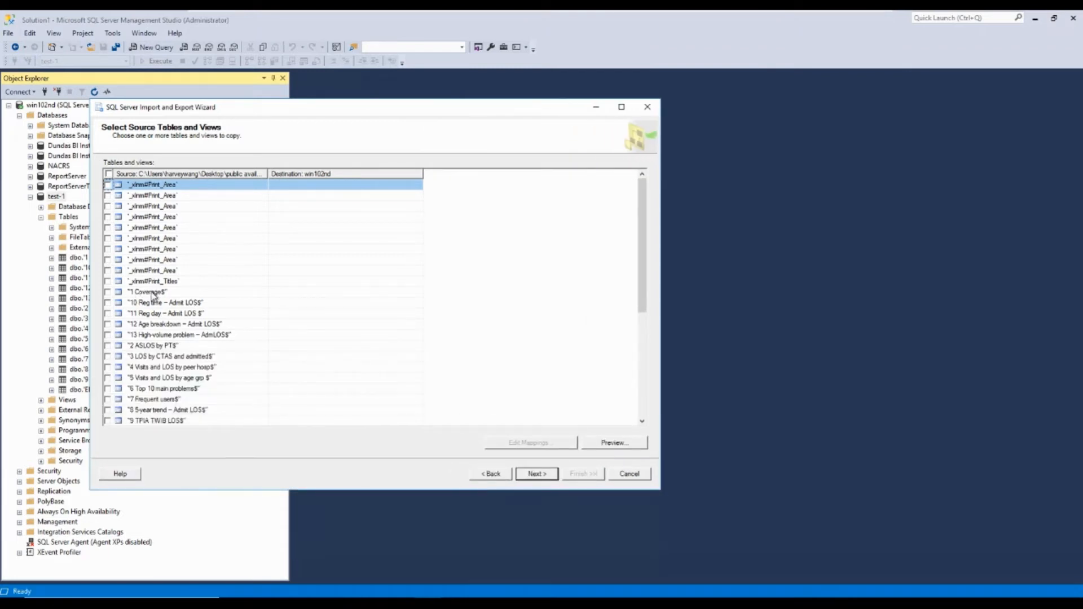
{"action": "left_click", "coordinate": [107, 292]}
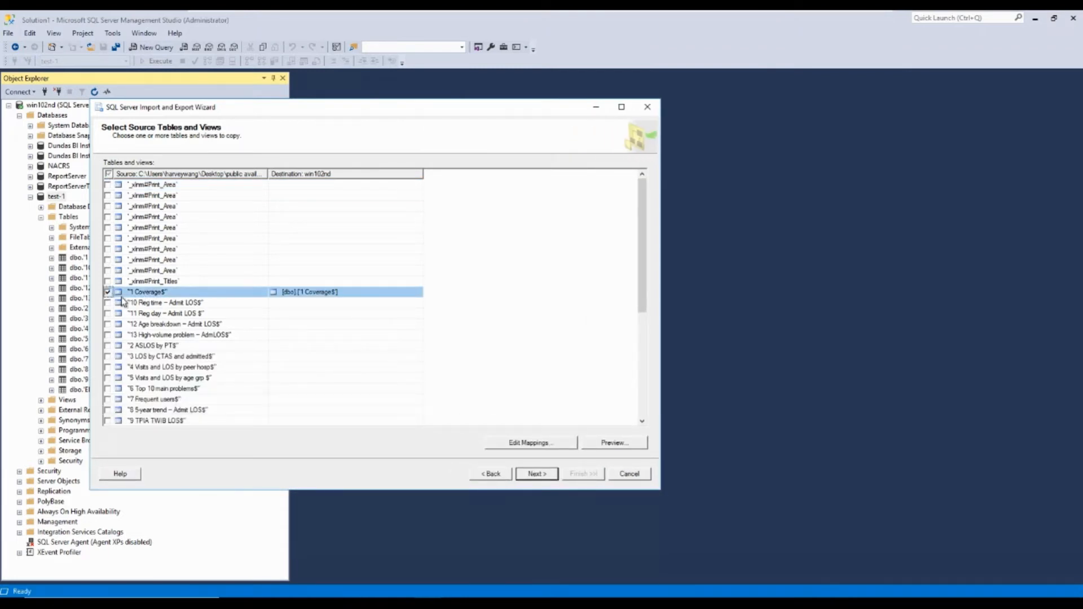
{"action": "left_click", "coordinate": [621, 442]}
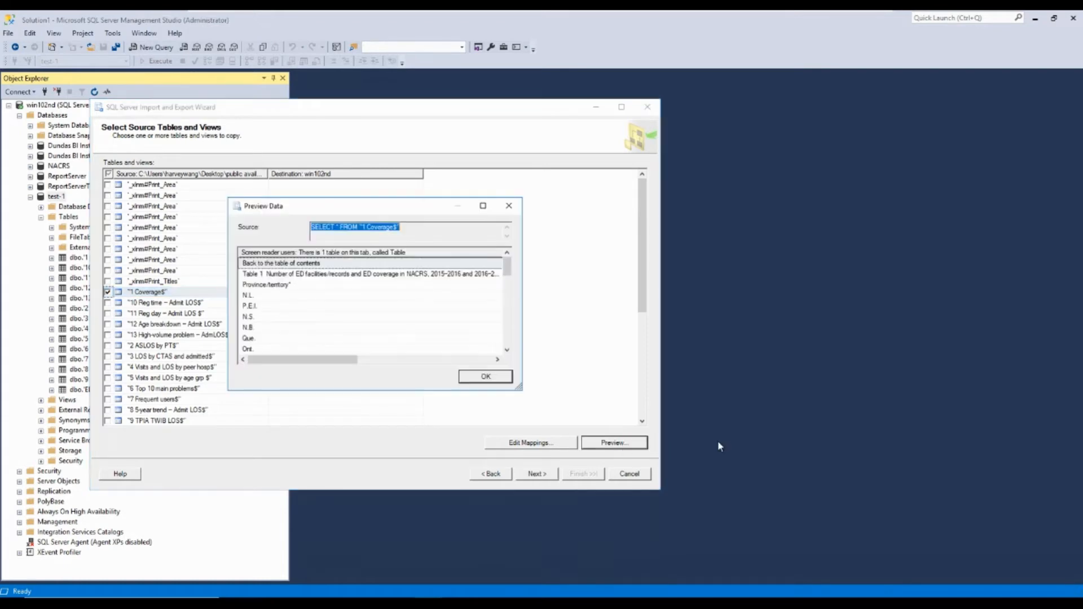
{"action": "left_click_drag", "start_coordinate": [359, 207], "coordinate": [284, 117]}
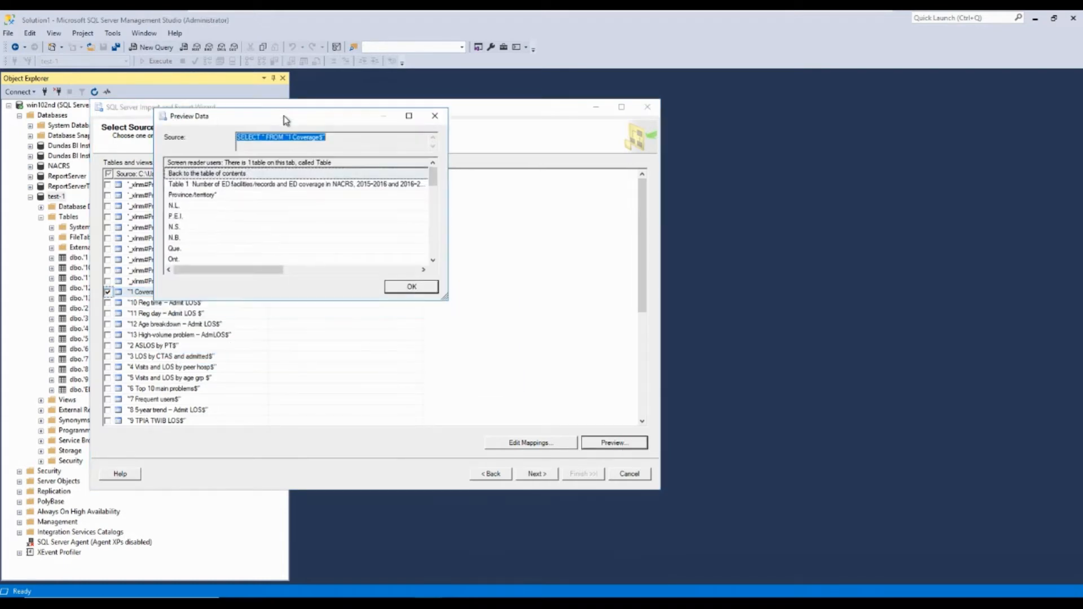
{"action": "left_click_drag", "start_coordinate": [446, 298], "coordinate": [851, 460]}
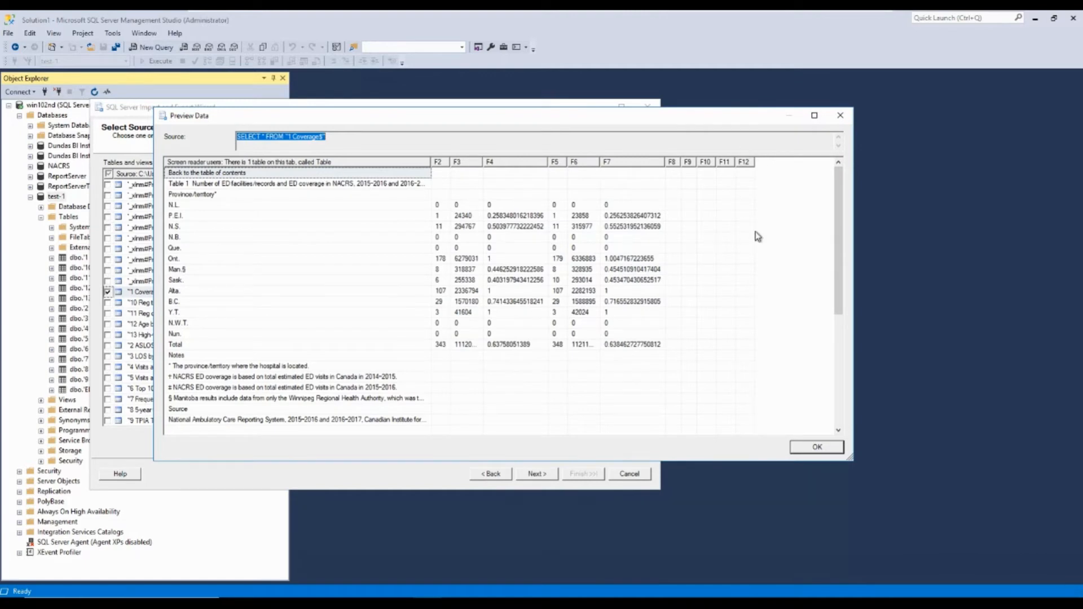
{"action": "left_click", "coordinate": [818, 447]}
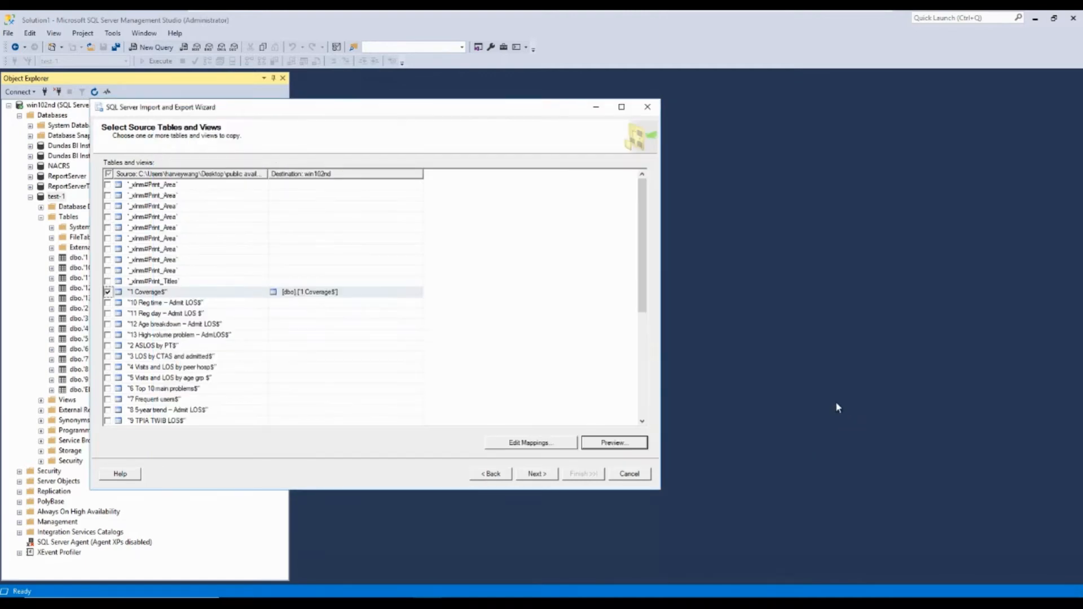
- Select only the '10 Reg time – Admit LOS$' sheet instead of Coverage and preview all its columns
{"action": "left_click", "coordinate": [107, 292]}
{"action": "left_click", "coordinate": [107, 302]}
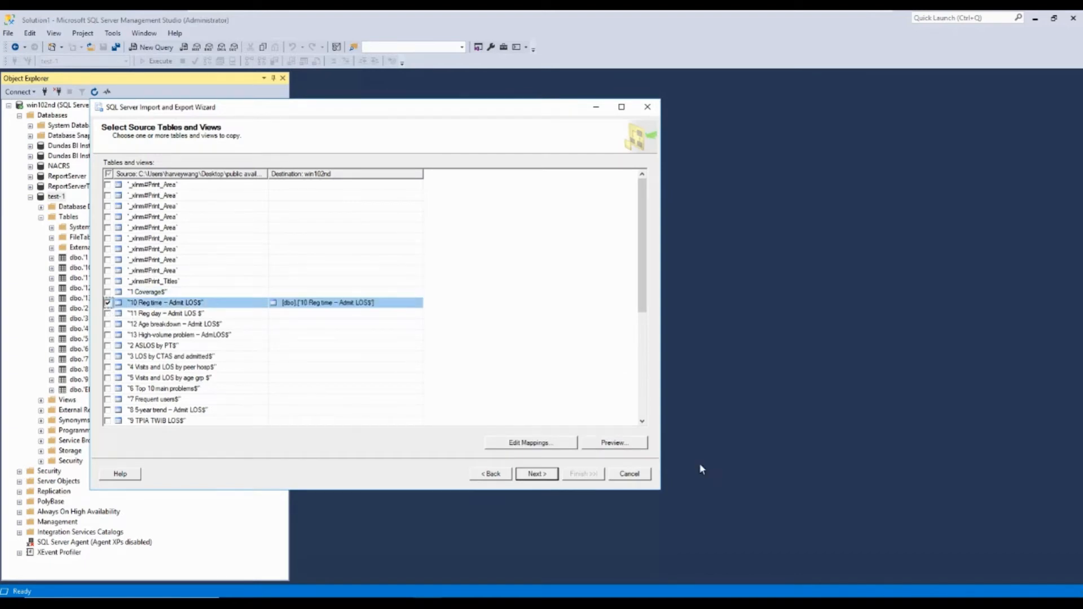
{"action": "left_click", "coordinate": [614, 443]}
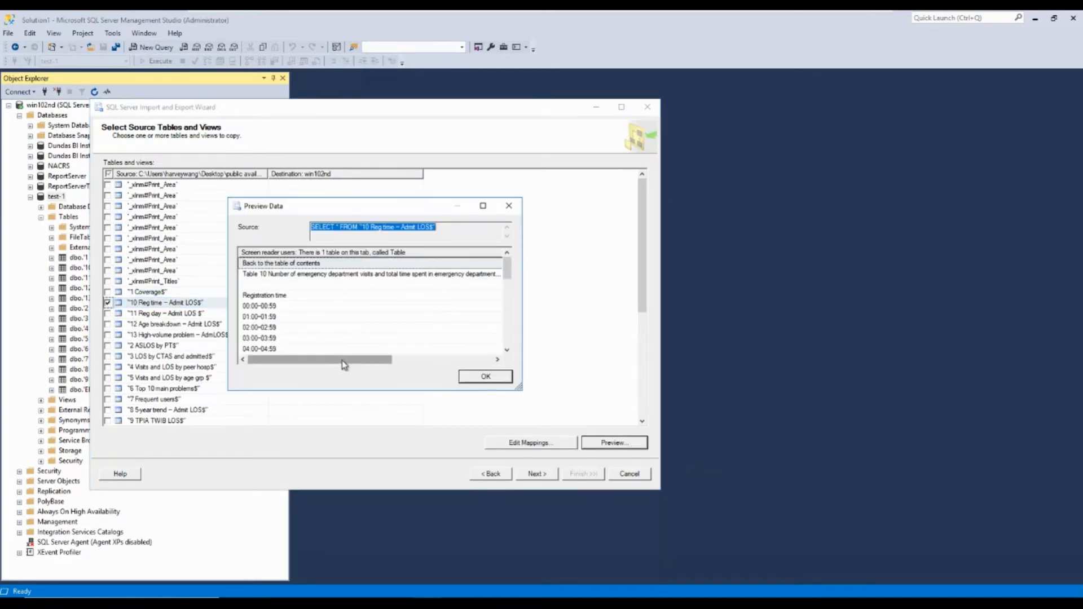
{"action": "left_click_drag", "start_coordinate": [343, 360], "coordinate": [726, 472]}
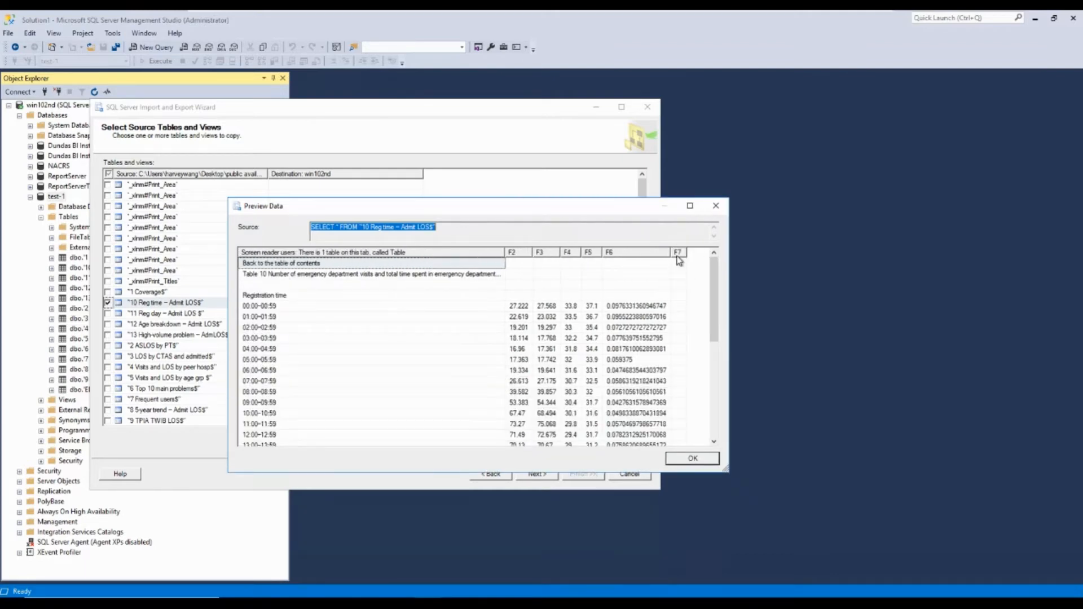
{"action": "left_click", "coordinate": [693, 459]}
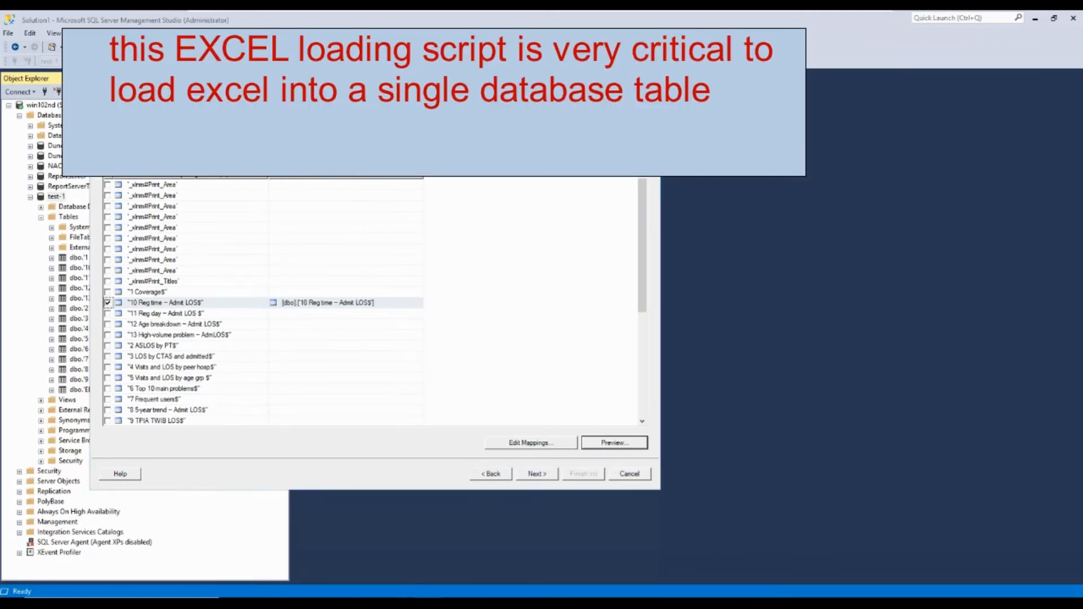
- Switch to the 'column information' document in Word and examine the loading scripts for sheets 2 to 5
{"action": "key", "text": "alt+Tab"}
{"action": "left_click_drag", "start_coordinate": [624, 212], "coordinate": [549, 109]}
{"action": "scroll", "coordinate": [626, 407], "scroll_direction": "down", "scroll_amount": 3}
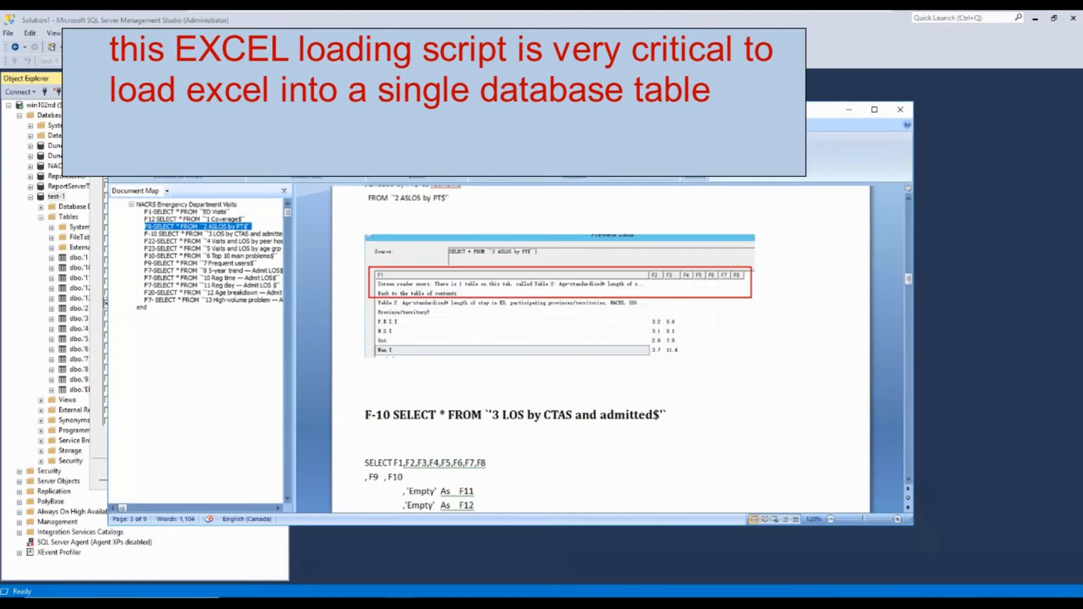
{"action": "scroll", "coordinate": [616, 372], "scroll_direction": "down", "scroll_amount": 10}
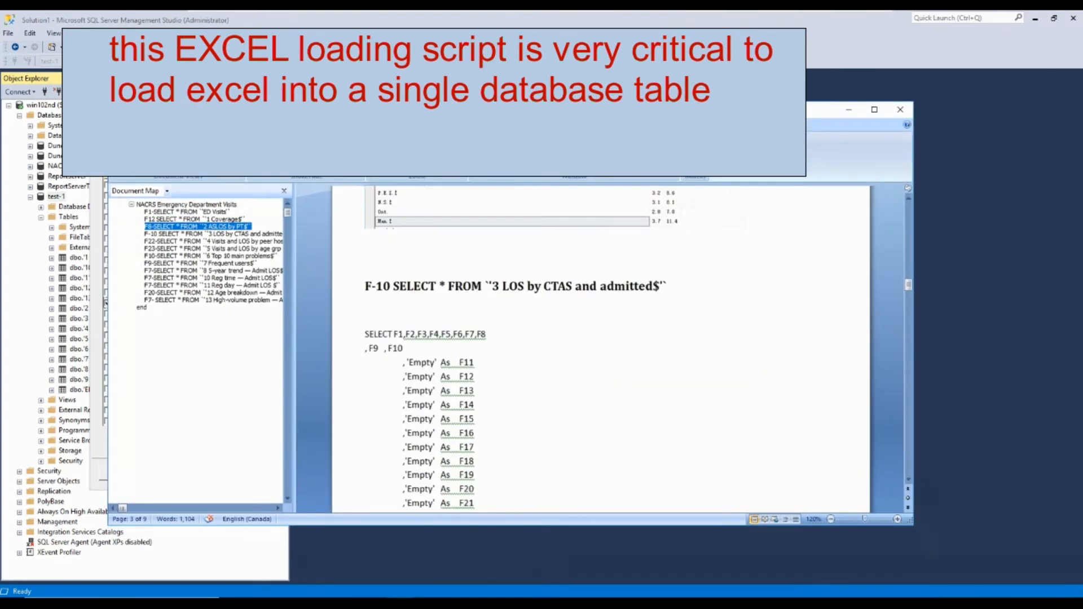
{"action": "scroll", "coordinate": [638, 375], "scroll_direction": "down", "scroll_amount": 5}
{"action": "scroll", "coordinate": [633, 333], "scroll_direction": "up", "scroll_amount": 2}
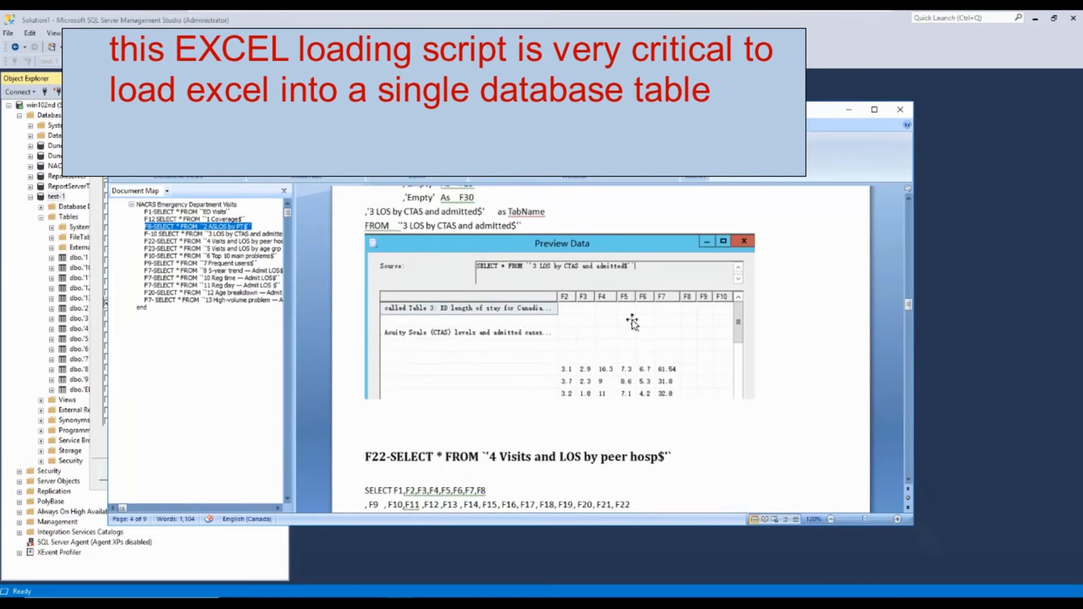
{"action": "scroll", "coordinate": [632, 322], "scroll_direction": "down", "scroll_amount": 10}
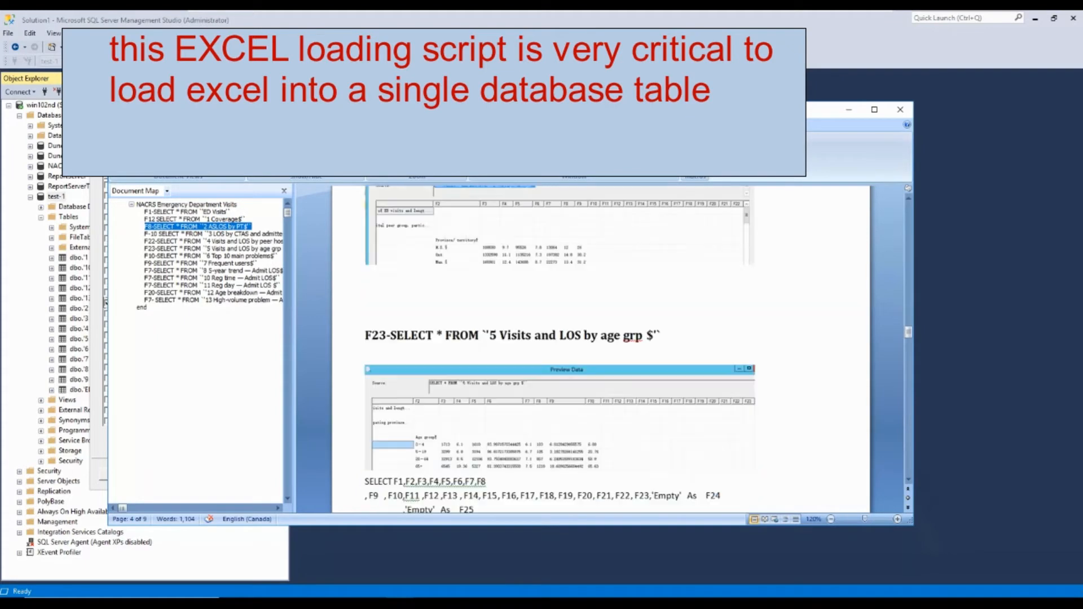
{"action": "scroll", "coordinate": [601, 350], "scroll_direction": "up", "scroll_amount": 6}
- Go to the 'ED Visits' loading script and examine it full screen at 150% zoom
{"action": "left_click", "coordinate": [220, 214]}
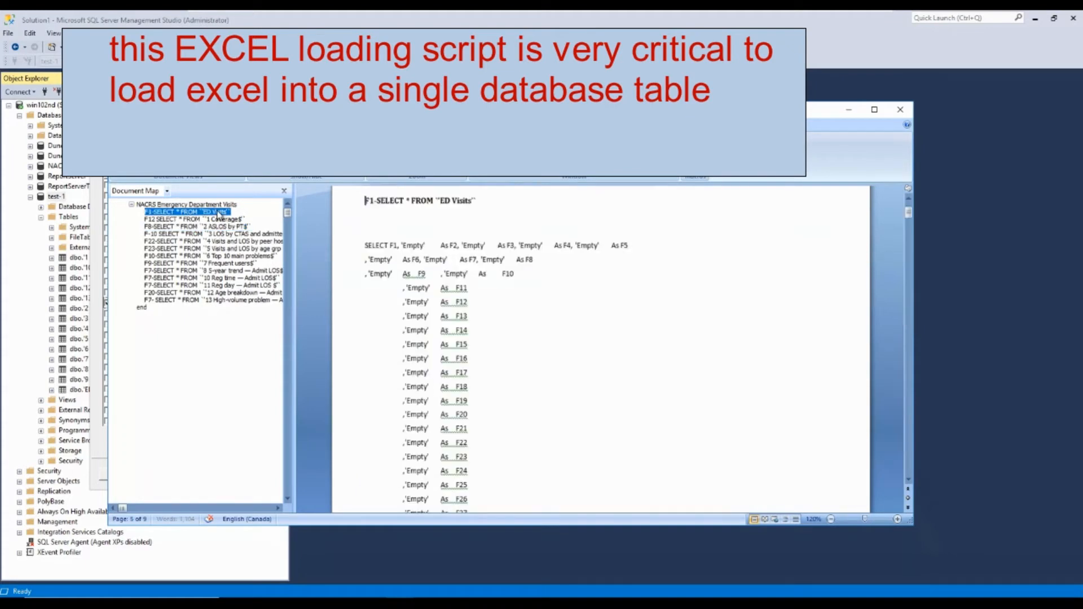
{"action": "left_click", "coordinate": [875, 110]}
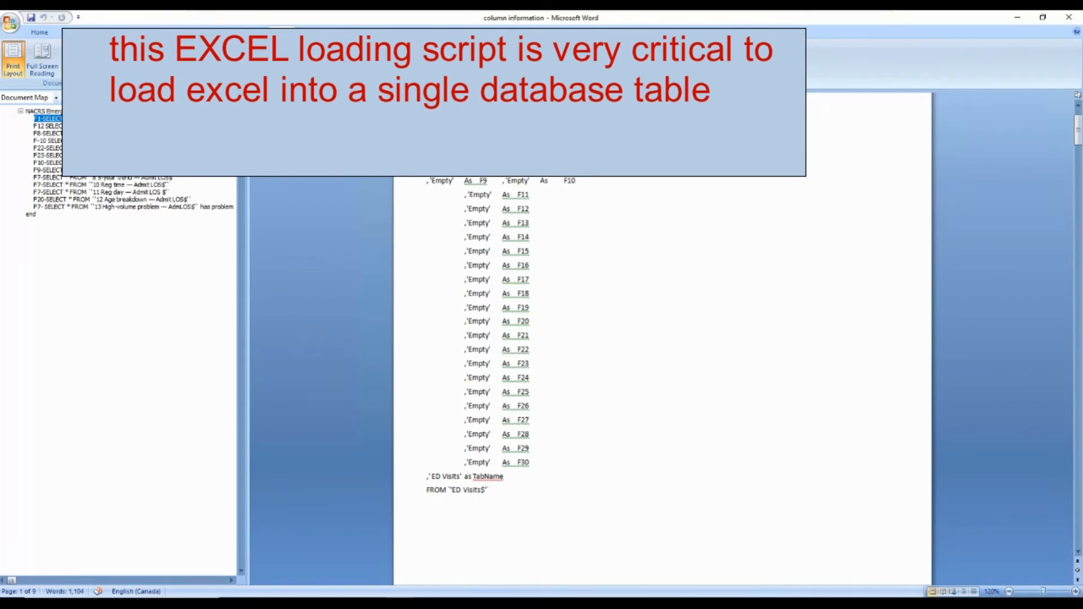
{"action": "left_click", "coordinate": [45, 201]}
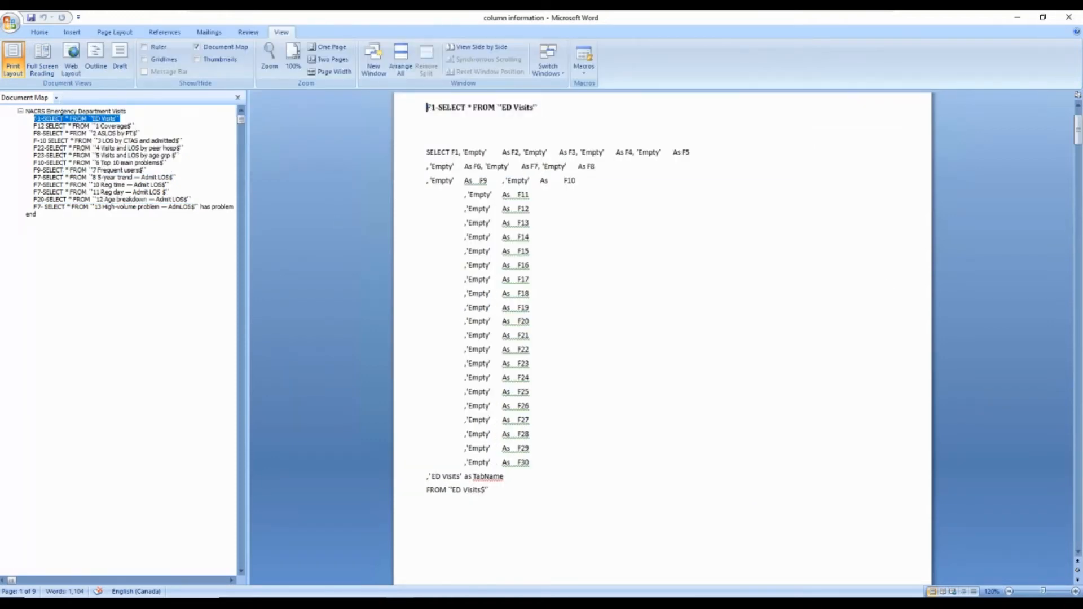
{"action": "left_click", "coordinate": [490, 491]}
{"action": "left_click", "coordinate": [1076, 592]}
{"action": "left_click", "coordinate": [1076, 592]}
{"action": "left_click", "coordinate": [1076, 592]}
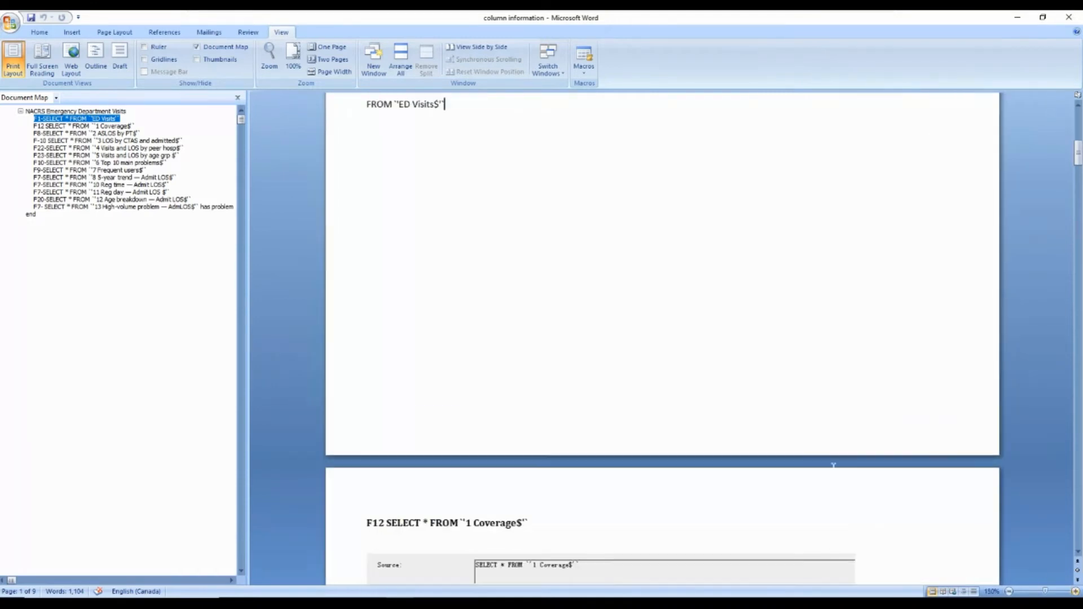
- Compare the '1 Coverage$' column preview and loading script with the 'ED Visits' script
{"action": "scroll", "coordinate": [709, 399], "scroll_direction": "down", "scroll_amount": 6}
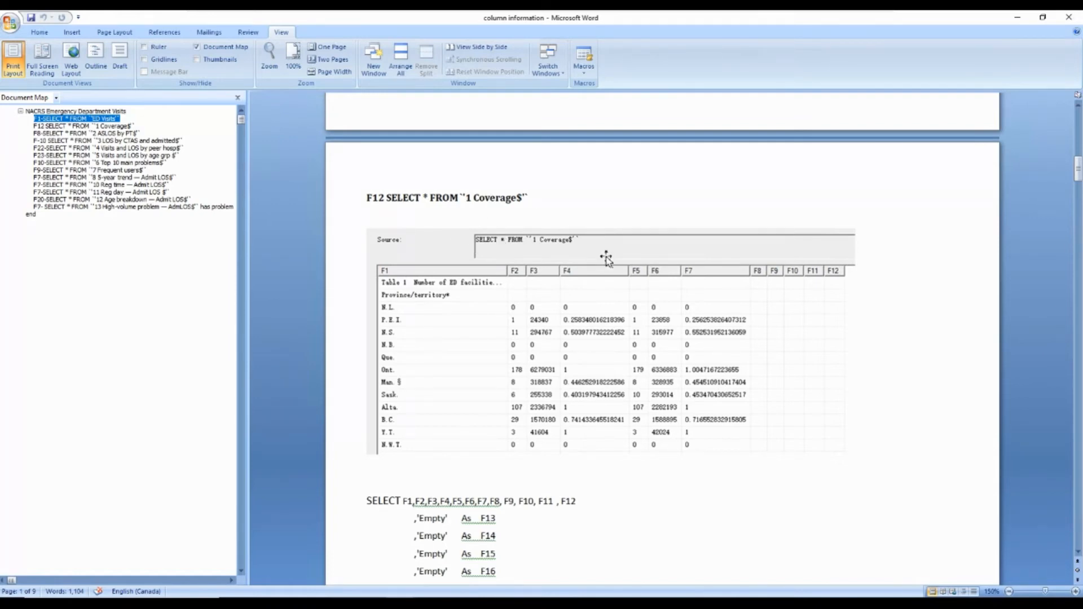
{"action": "left_click", "coordinate": [83, 120]}
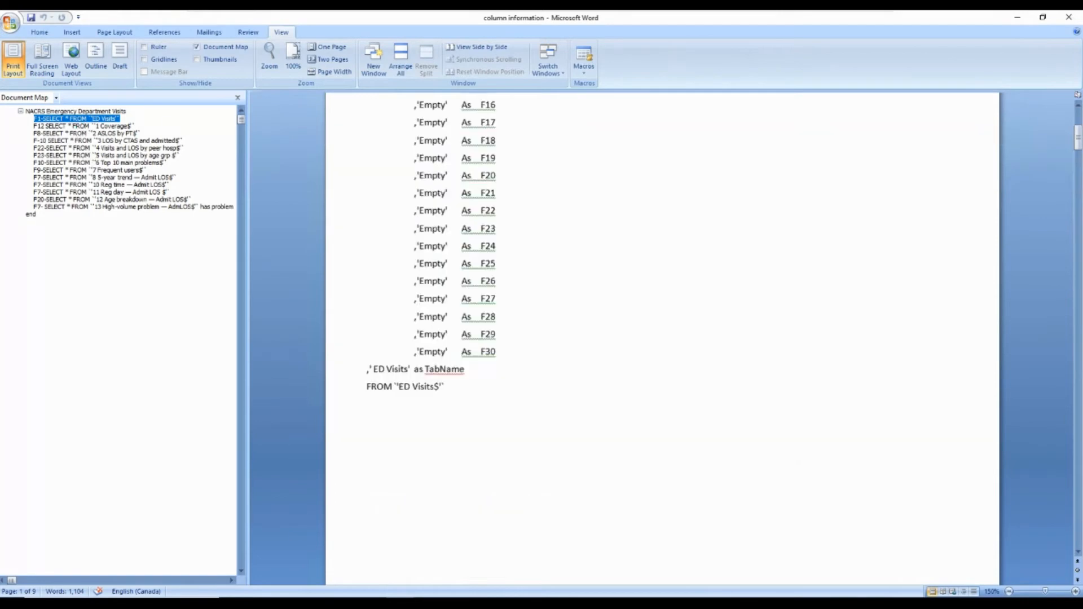
{"action": "scroll", "coordinate": [558, 260], "scroll_direction": "up", "scroll_amount": 8}
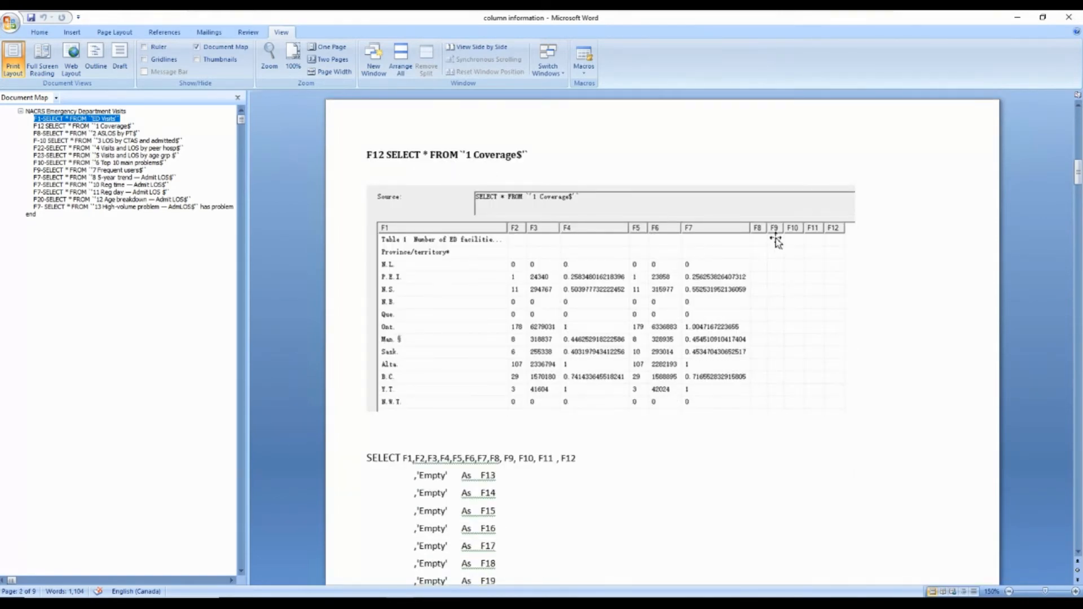
- Examine the rest of the '1 Coverage$' loading script, from the F13–F30 'Empty' columns to the TabName column and FROM clause
{"action": "scroll", "coordinate": [813, 321], "scroll_direction": "down", "scroll_amount": 3}
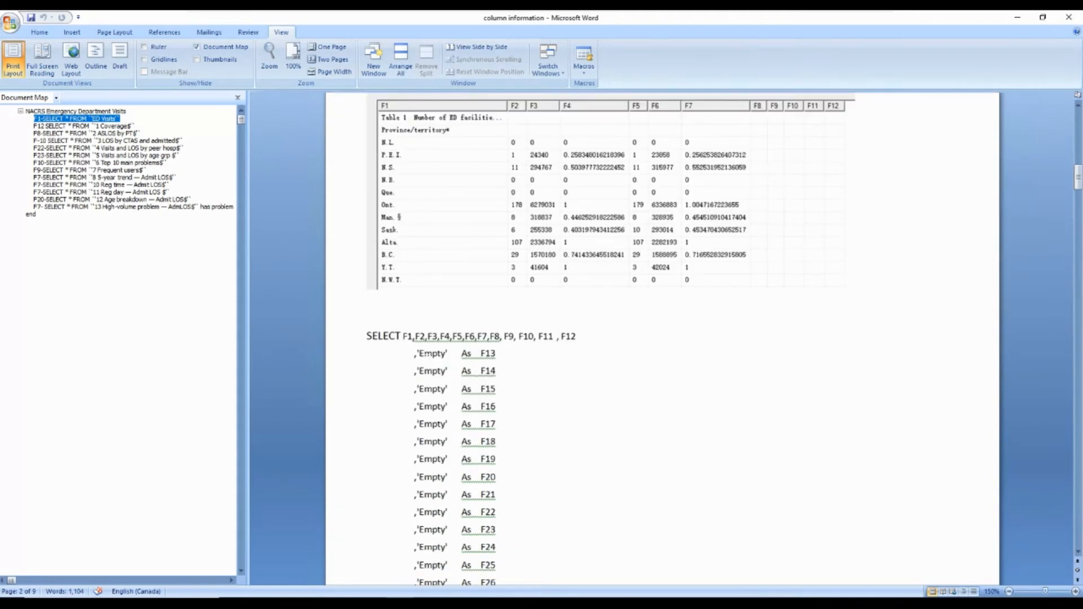
{"action": "scroll", "coordinate": [663, 339], "scroll_direction": "down", "scroll_amount": 5}
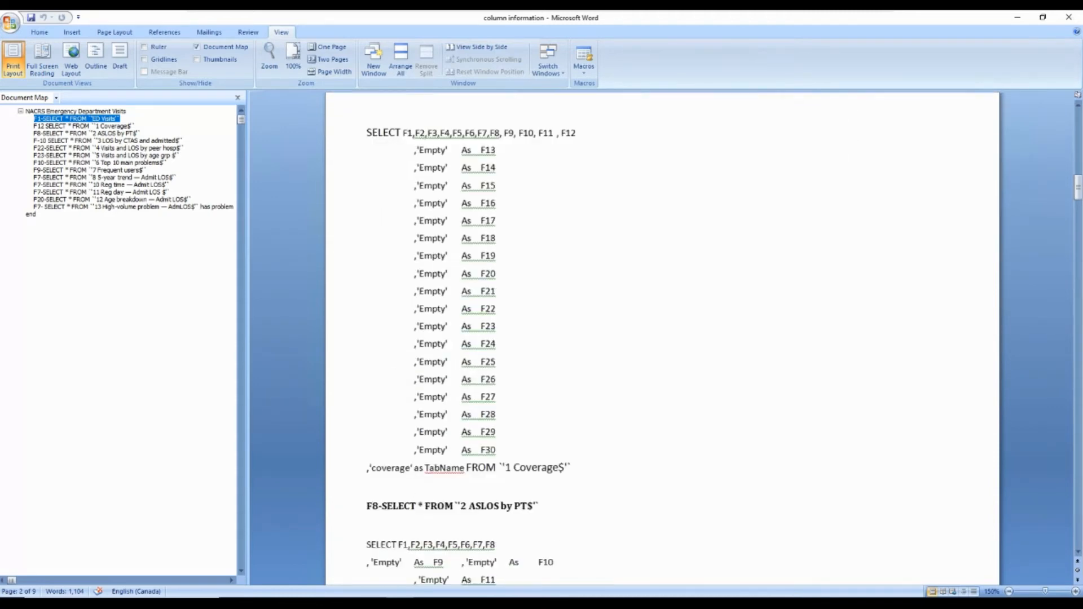
{"action": "scroll", "coordinate": [662, 338], "scroll_direction": "down", "scroll_amount": 1}
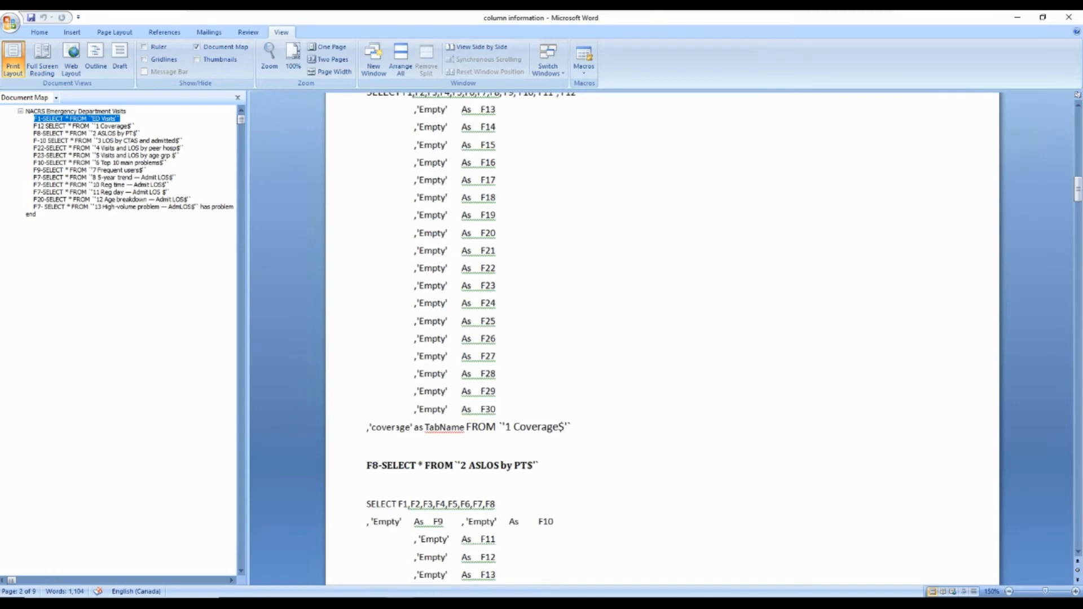
{"action": "key", "text": "shift+Right"}
{"action": "key", "text": "shift+Right"}
{"action": "key", "text": "shift+Right"}
{"action": "key", "text": "shift+Right"}
{"action": "key", "text": "shift+Right"}
{"action": "key", "text": "shift+Right"}
{"action": "key", "text": "shift+Right"}
{"action": "key", "text": "shift+Right"}
{"action": "key", "text": "shift+Right"}
{"action": "key", "text": "shift+Right"}
{"action": "key", "text": "shift+Right"}
{"action": "key", "text": "shift+Right"}
{"action": "key", "text": "shift+Right"}
{"action": "key", "text": "shift+Right"}
{"action": "key", "text": "shift+Right"}
{"action": "key", "text": "shift+Right"}
{"action": "key", "text": "shift+Right"}
{"action": "key", "text": "shift+Right"}
{"action": "key", "text": "shift+Right"}
{"action": "key", "text": "shift+Right"}
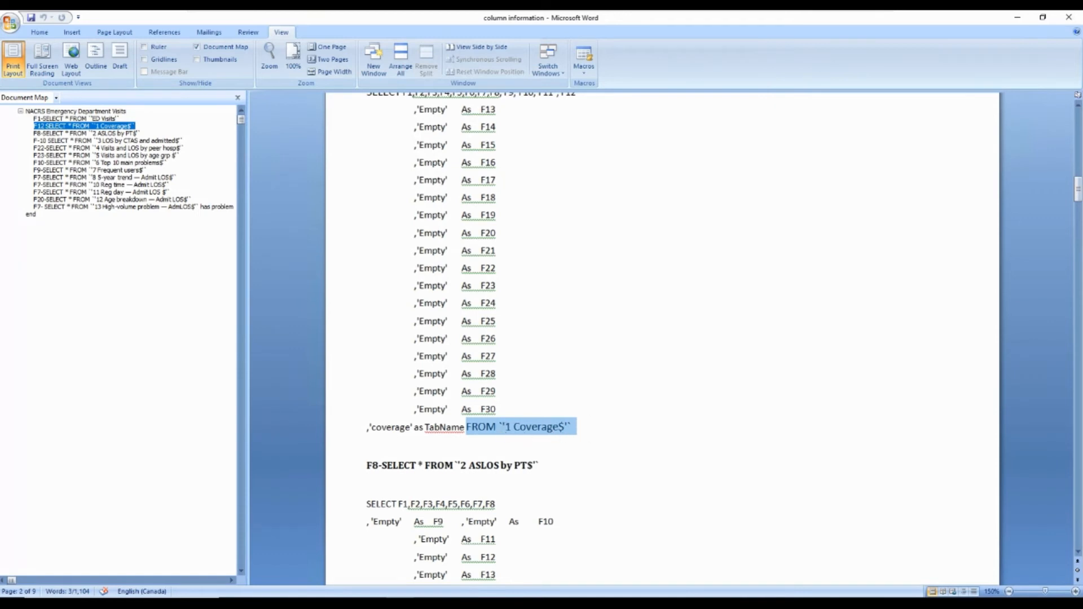
{"action": "left_click", "coordinate": [580, 339]}
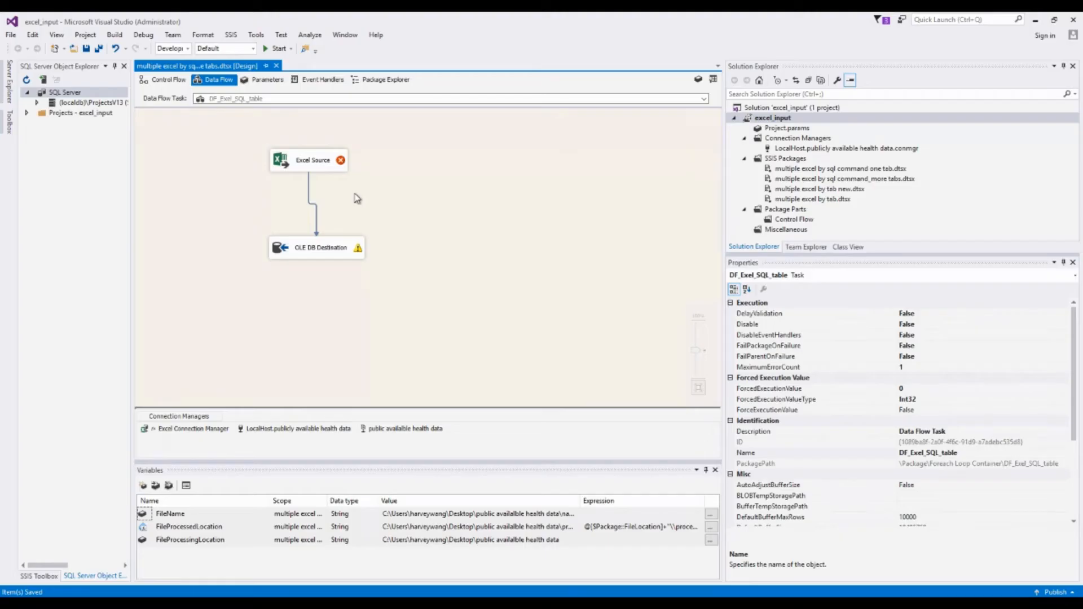
- Switch to the excel_input project in Visual Studio, run the package from its control flow, and stop debugging once it completes
{"action": "left_click", "coordinate": [169, 80]}
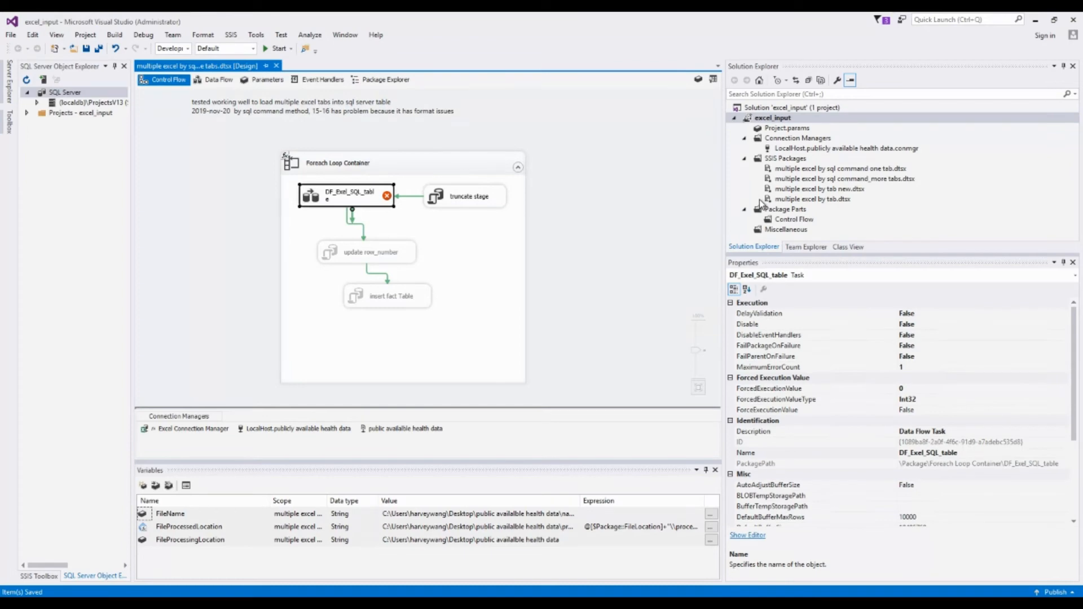
{"action": "left_click", "coordinate": [268, 49]}
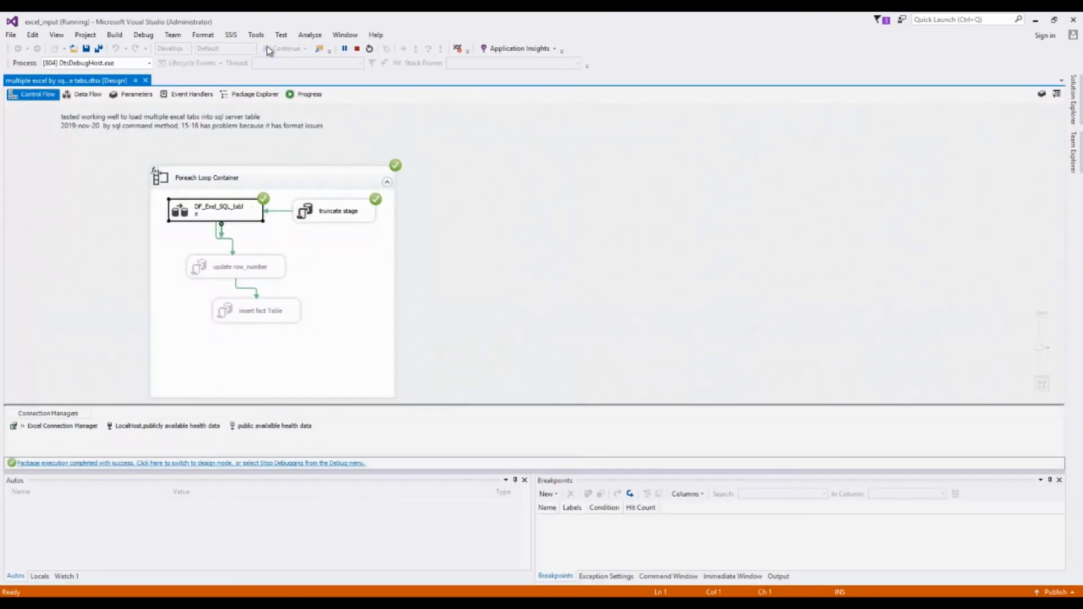
{"action": "left_click", "coordinate": [356, 49]}
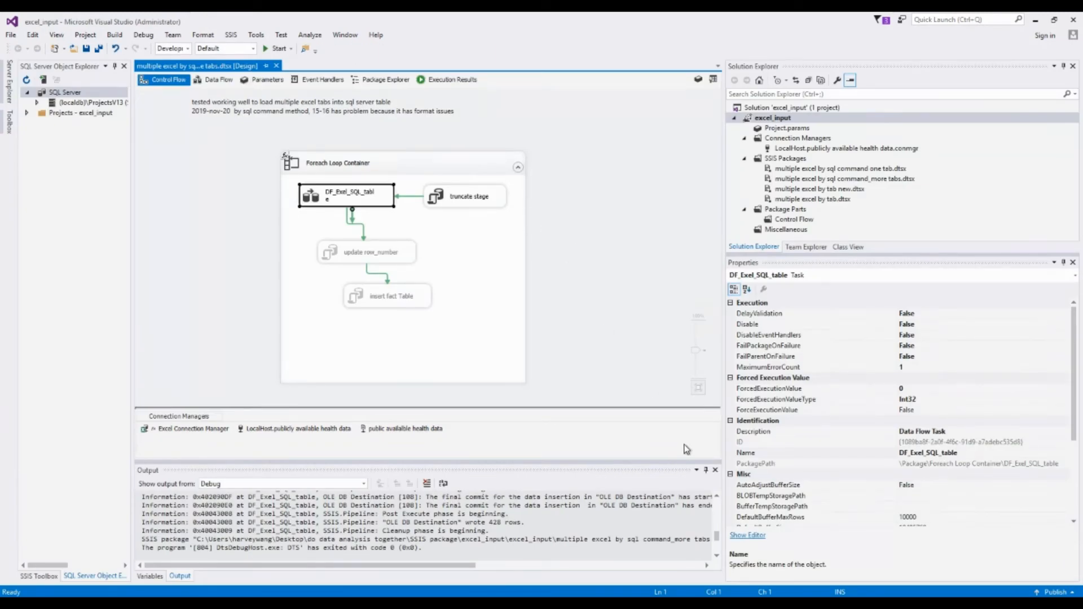
- Open the Excel Source editor in the DF_Exel_SQL_table data flow and copy its entire SQL command text
{"action": "double_click", "coordinate": [358, 194]}
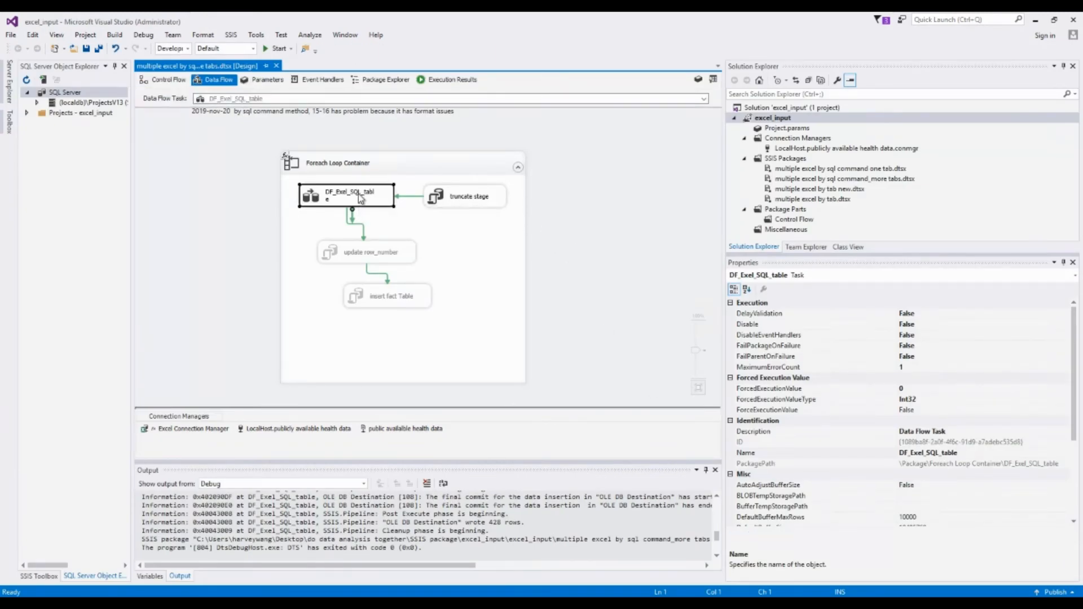
{"action": "double_click", "coordinate": [319, 165]}
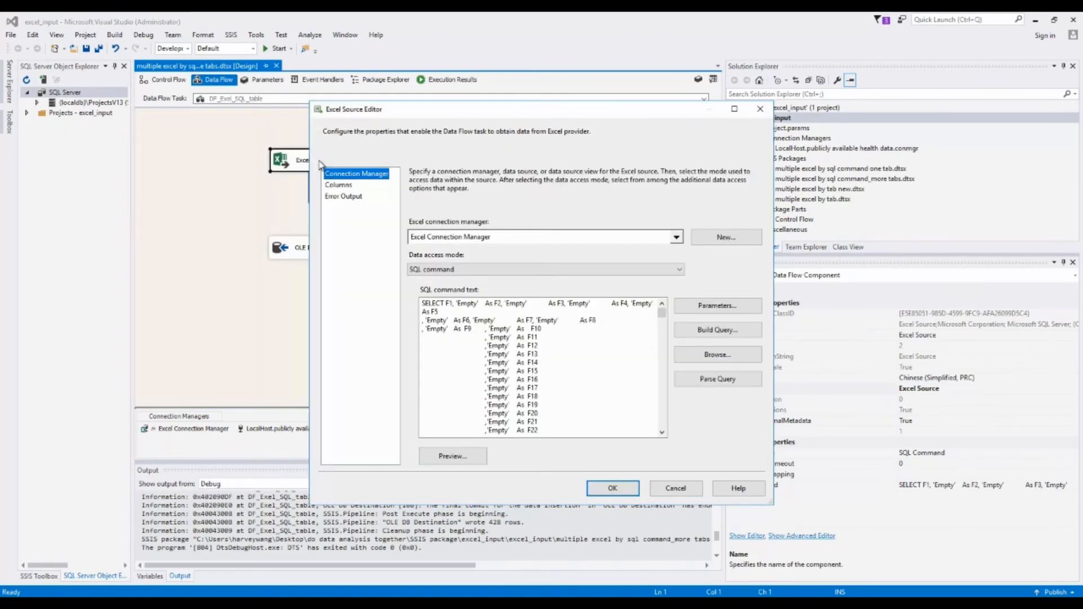
{"action": "left_click", "coordinate": [612, 379]}
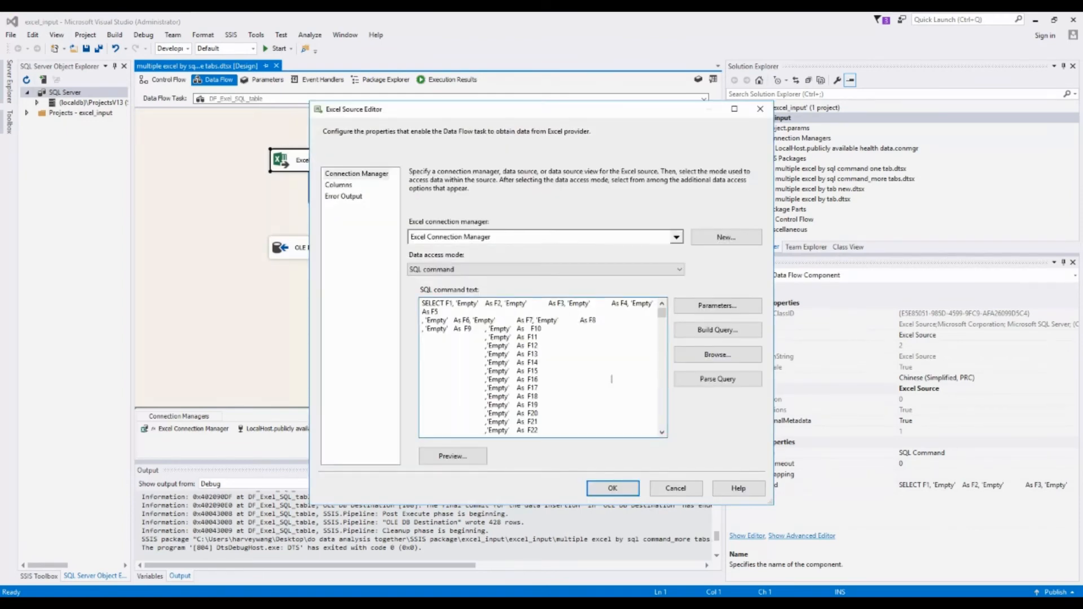
{"action": "left_click_drag", "start_coordinate": [515, 111], "coordinate": [474, 68]}
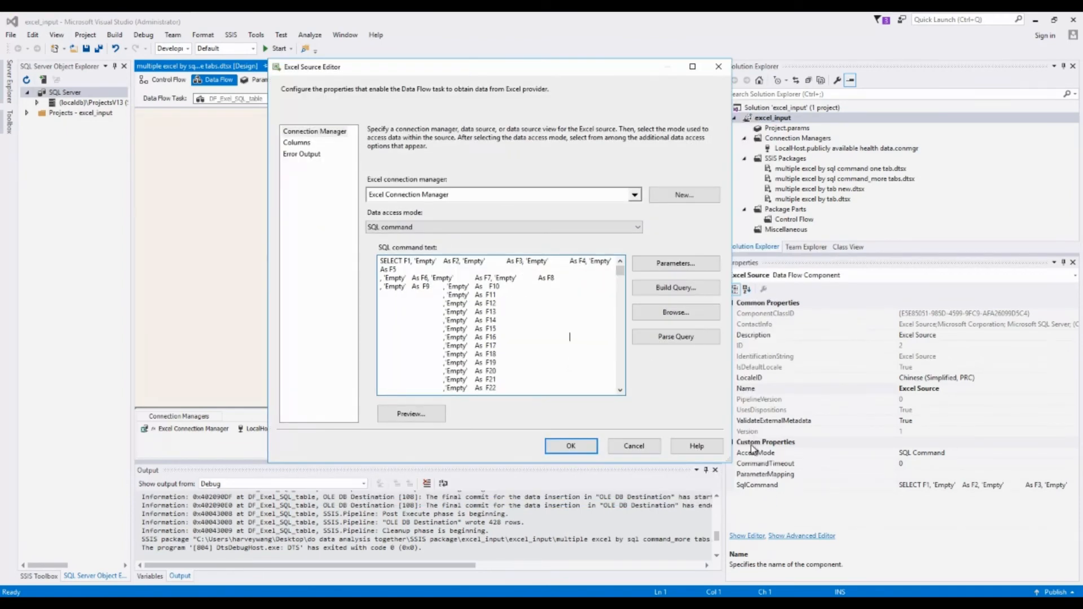
{"action": "key", "text": "ctrl+a"}
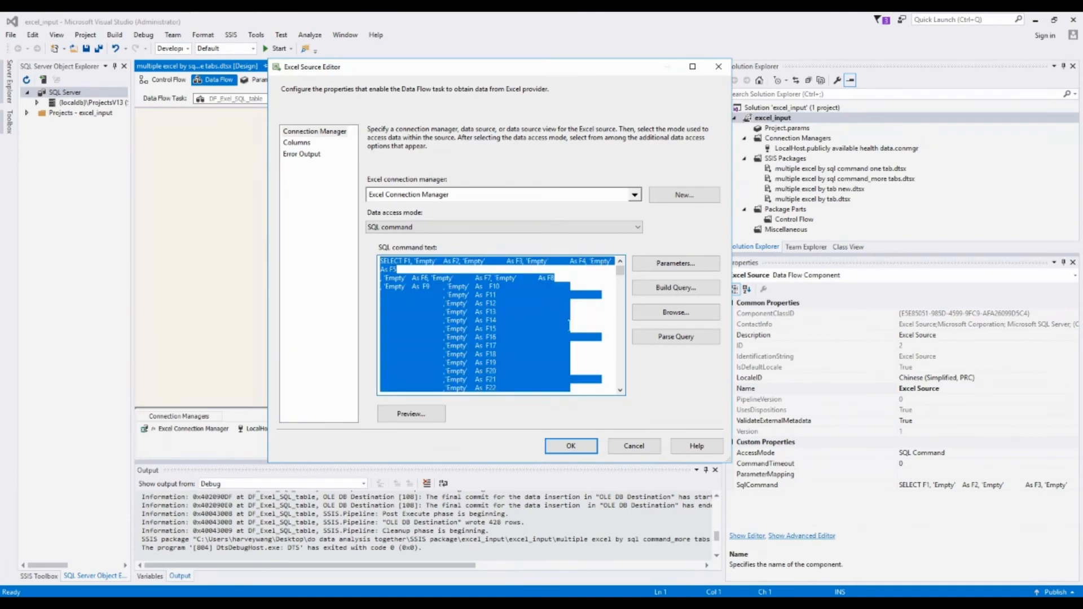
- Switch to Word, create a new blank document, narrow its document map, and paste the copied SQL command into it
{"action": "left_click", "coordinate": [377, 602]}
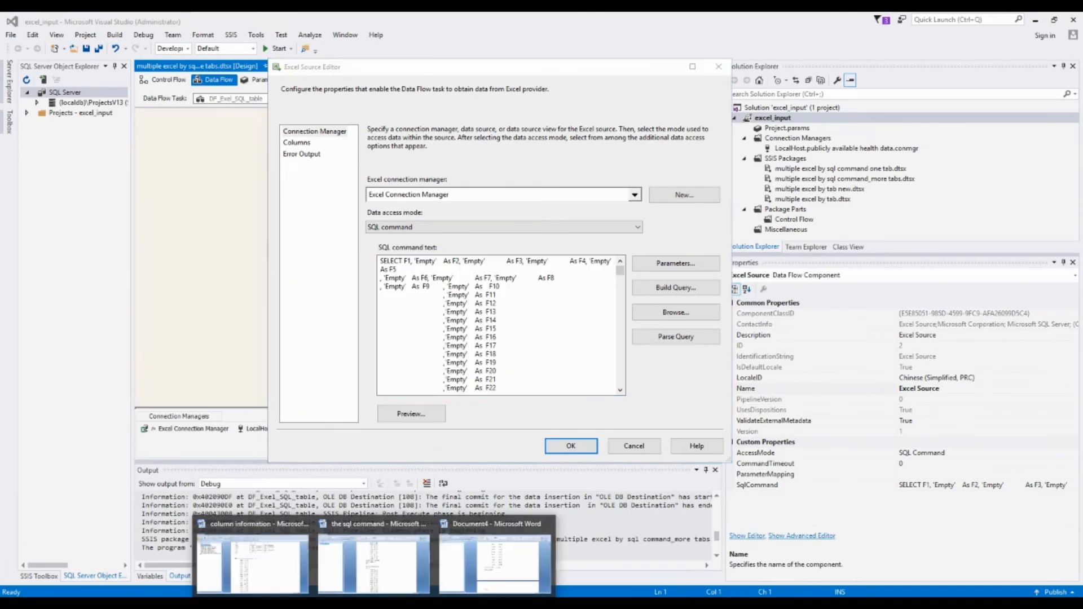
{"action": "left_click", "coordinate": [477, 574]}
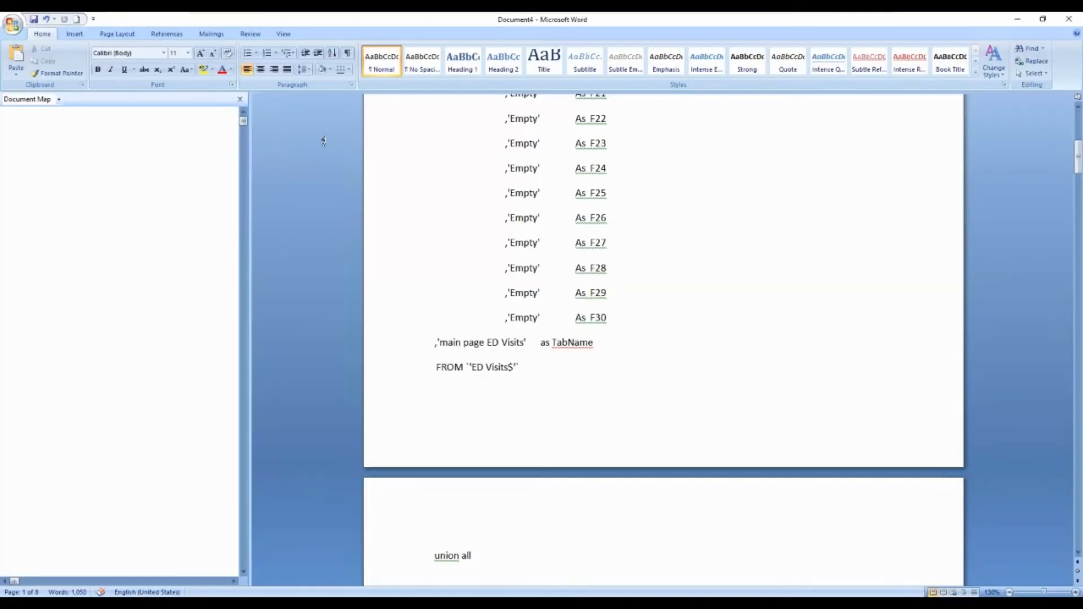
{"action": "left_click", "coordinate": [76, 20]}
{"action": "left_click_drag", "start_coordinate": [254, 221], "coordinate": [107, 228]}
{"action": "key", "text": "ctrl+v"}
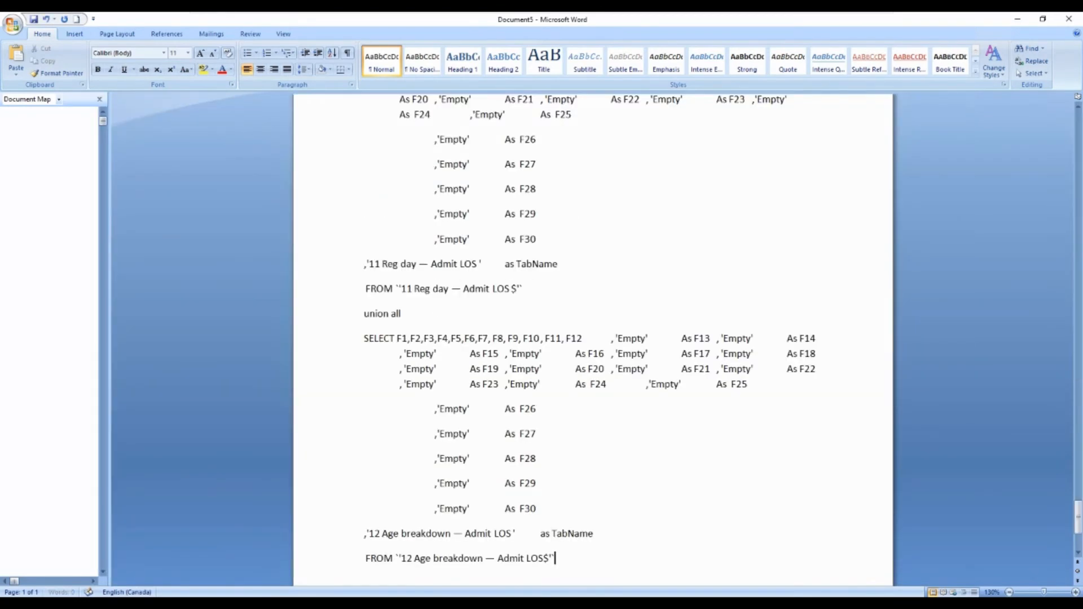
- Examine the combined script from its beginning, including the 'main page ED Visits' SELECT block and the union all after it
{"action": "scroll", "coordinate": [593, 339], "scroll_direction": "up", "scroll_amount": 10}
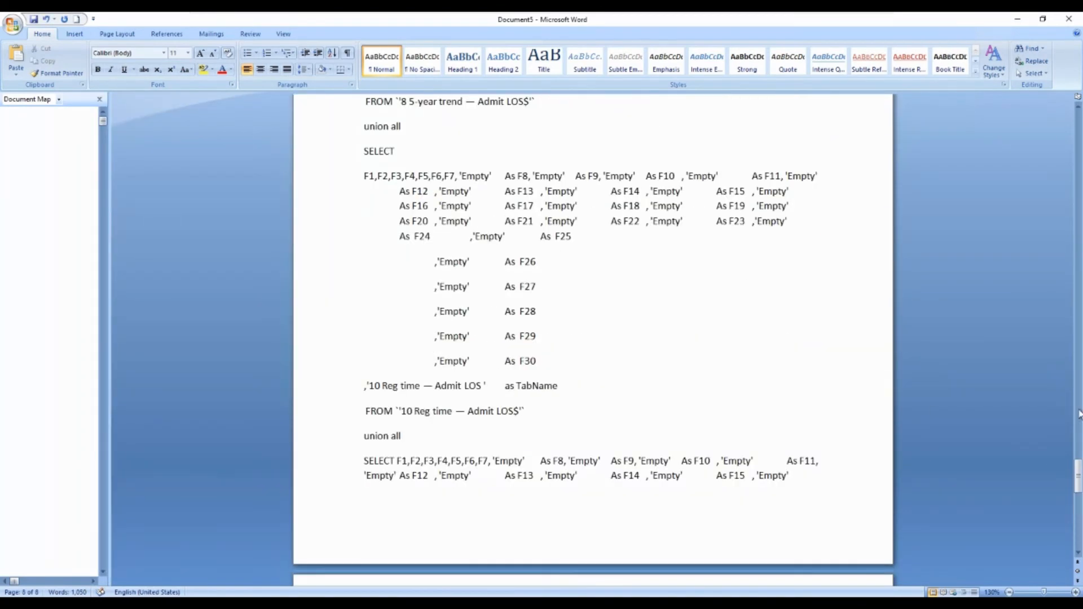
{"action": "left_click_drag", "start_coordinate": [1080, 476], "coordinate": [1080, 121]}
{"action": "scroll", "coordinate": [682, 234], "scroll_direction": "down", "scroll_amount": 9}
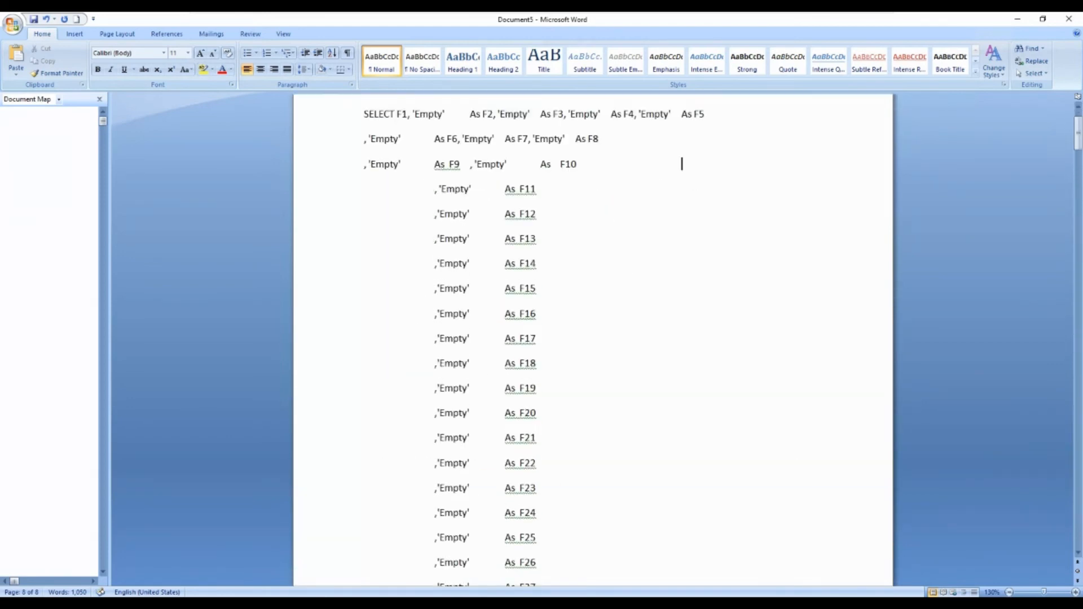
{"action": "scroll", "coordinate": [323, 325], "scroll_direction": "down", "scroll_amount": 5}
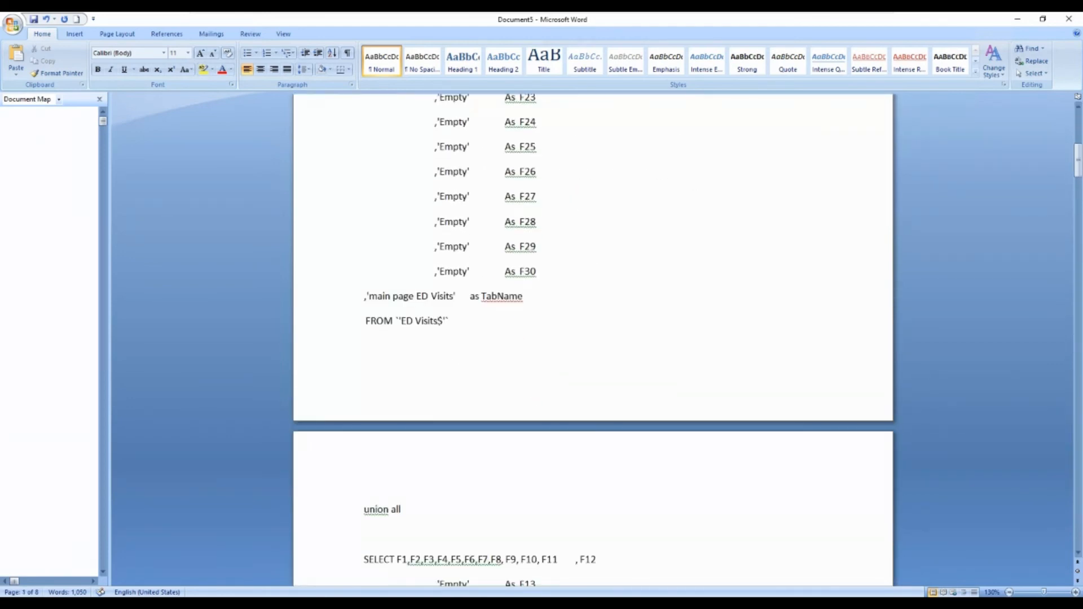
{"action": "left_click_drag", "start_coordinate": [364, 261], "coordinate": [454, 286]}
{"action": "scroll", "coordinate": [454, 286], "scroll_direction": "down", "scroll_amount": 2}
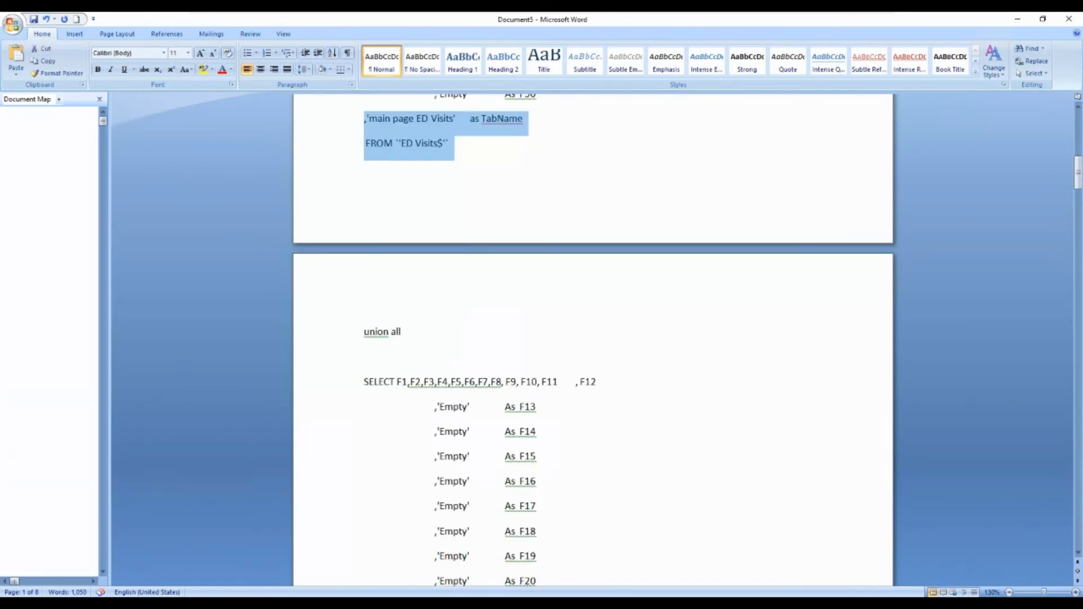
{"action": "left_click_drag", "start_coordinate": [401, 332], "coordinate": [363, 333]}
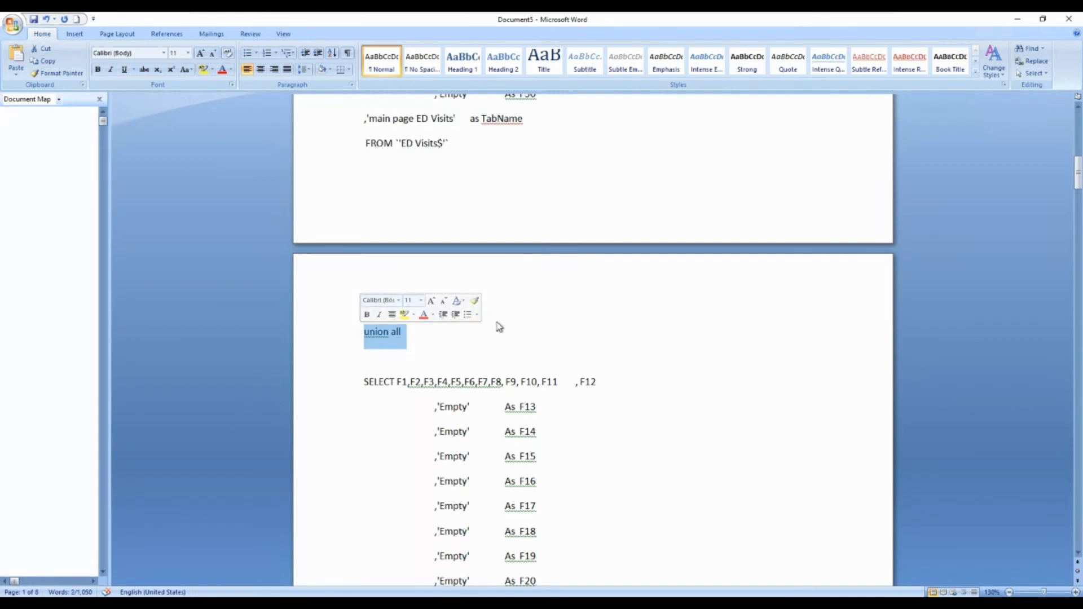
- Examine how the '1 Coverage$' and '2 ASLOS by PT$' SELECT blocks are labelled with TabName and joined by union all
{"action": "scroll", "coordinate": [499, 342], "scroll_direction": "down", "scroll_amount": 6}
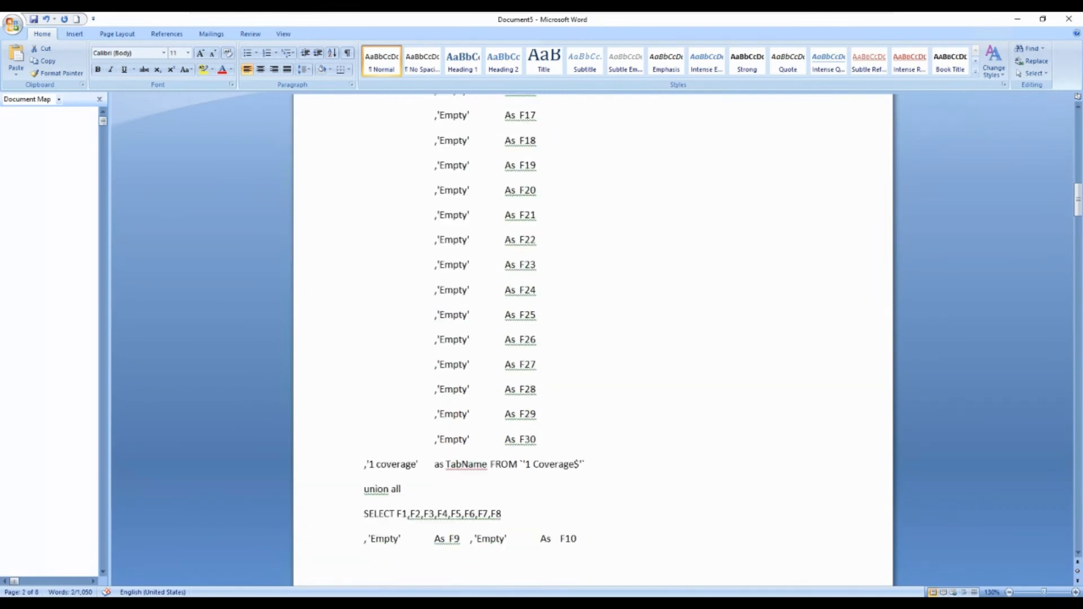
{"action": "scroll", "coordinate": [480, 338], "scroll_direction": "up", "scroll_amount": 2}
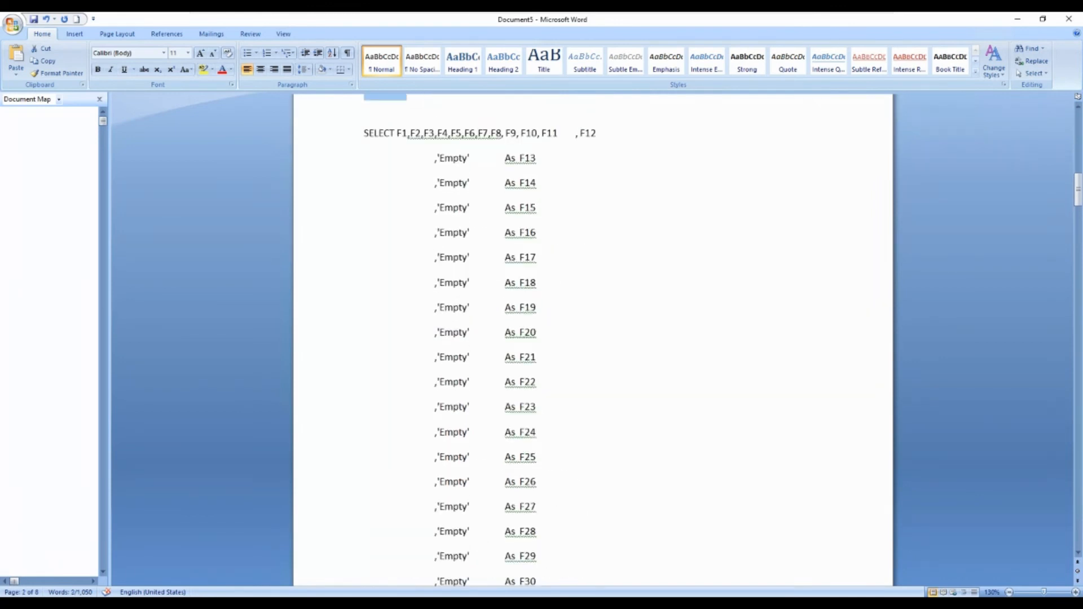
{"action": "scroll", "coordinate": [593, 339], "scroll_direction": "down", "scroll_amount": 4}
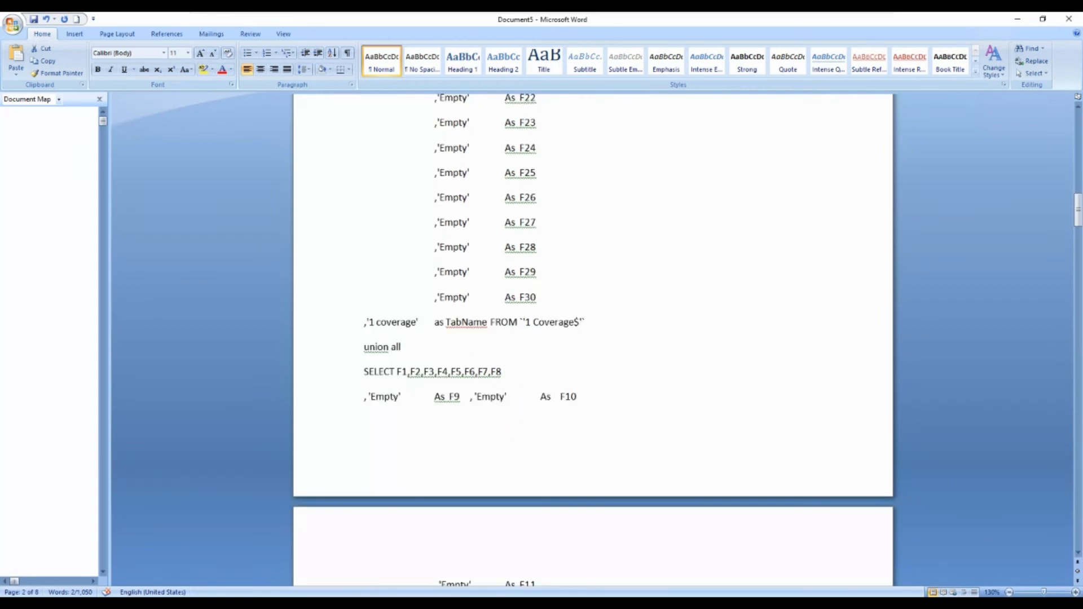
{"action": "left_click", "coordinate": [354, 329]}
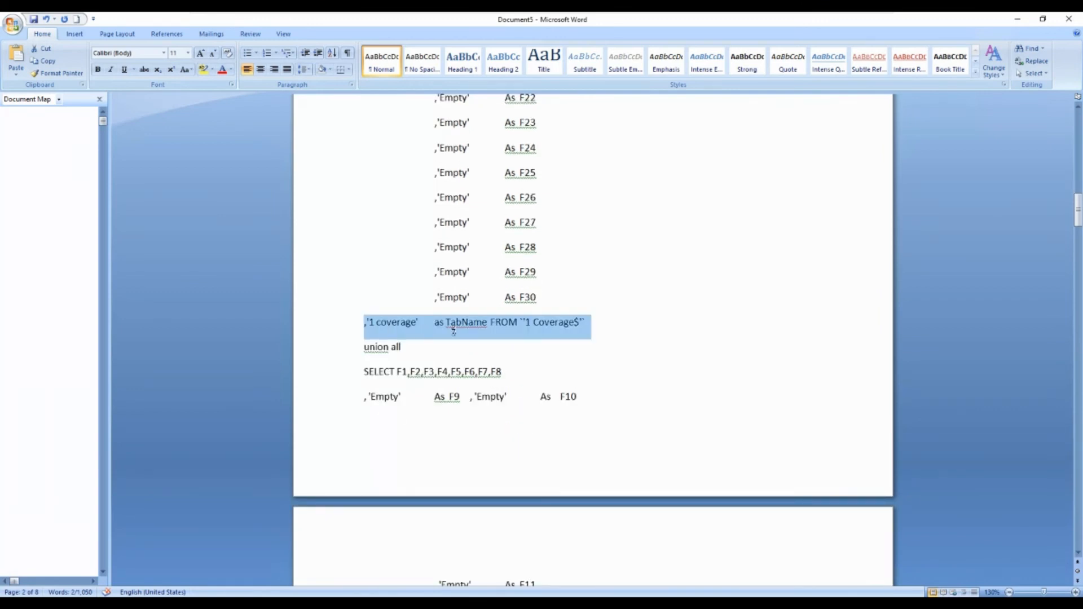
{"action": "left_click", "coordinate": [625, 330]}
{"action": "scroll", "coordinate": [625, 327], "scroll_direction": "down", "scroll_amount": 7}
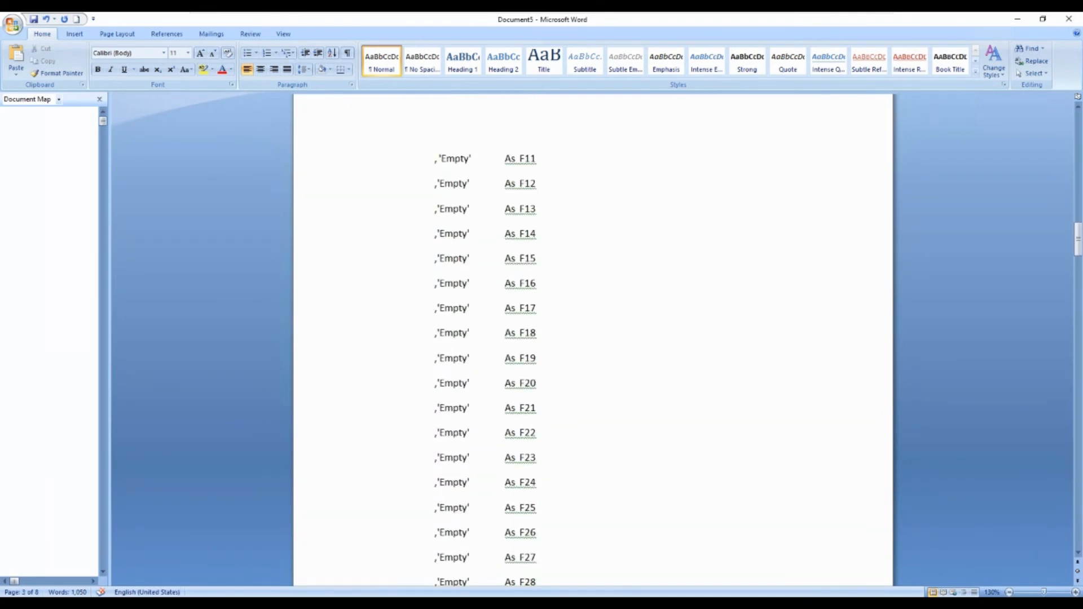
{"action": "scroll", "coordinate": [593, 338], "scroll_direction": "down", "scroll_amount": 3}
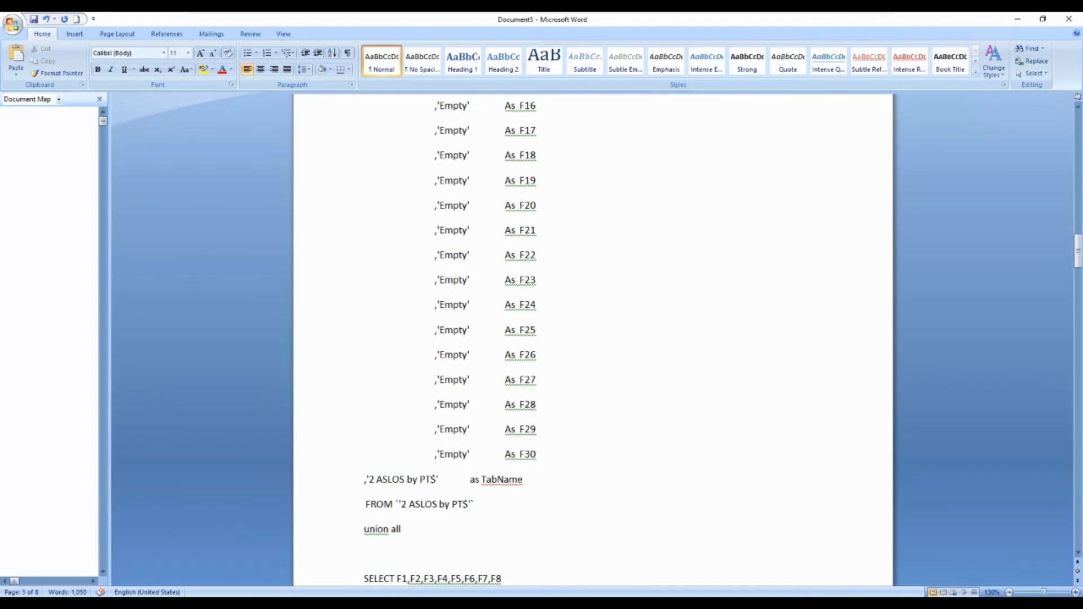
- Back in Visual Studio, cancel the Excel Source editor and review the OLE DB Destination's [dbo].[NACRS_stage] table and column mappings, then cancel without changes
{"action": "key", "text": "alt+Tab"}
{"action": "left_click", "coordinate": [637, 446]}
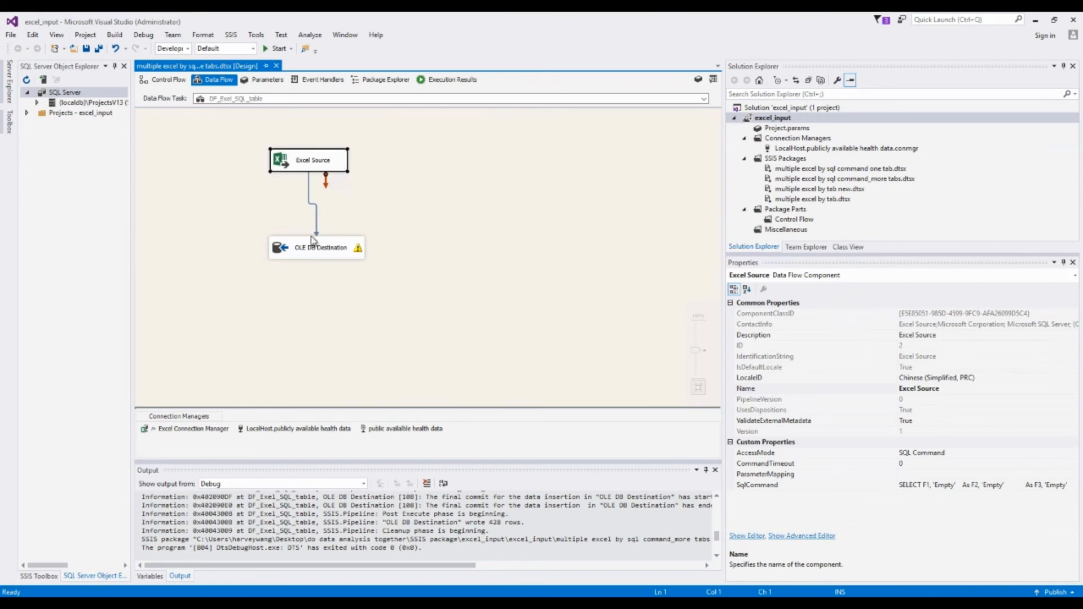
{"action": "double_click", "coordinate": [315, 250]}
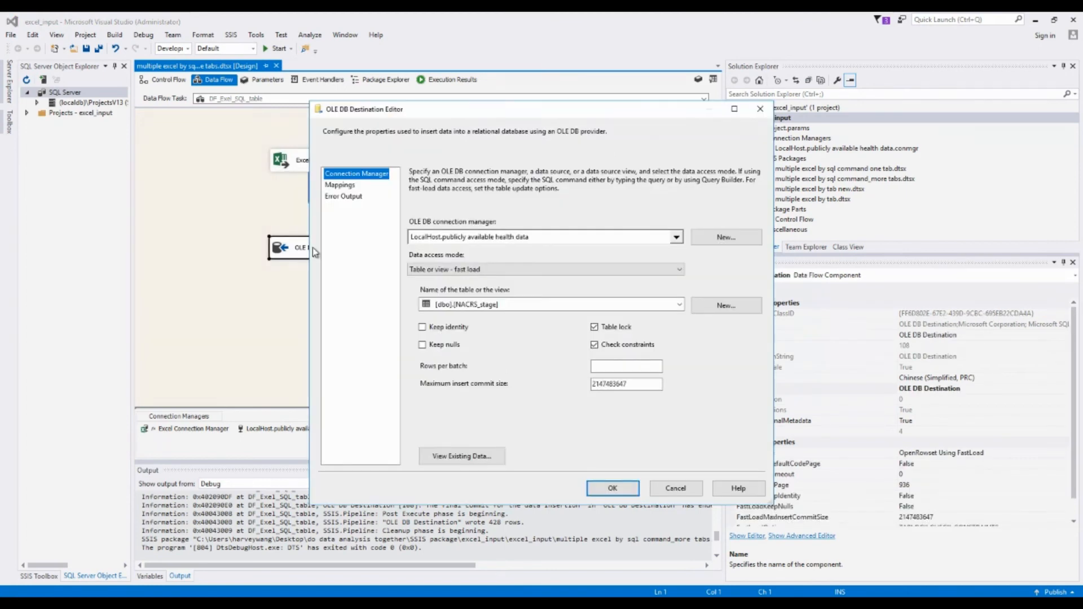
{"action": "left_click", "coordinate": [681, 305]}
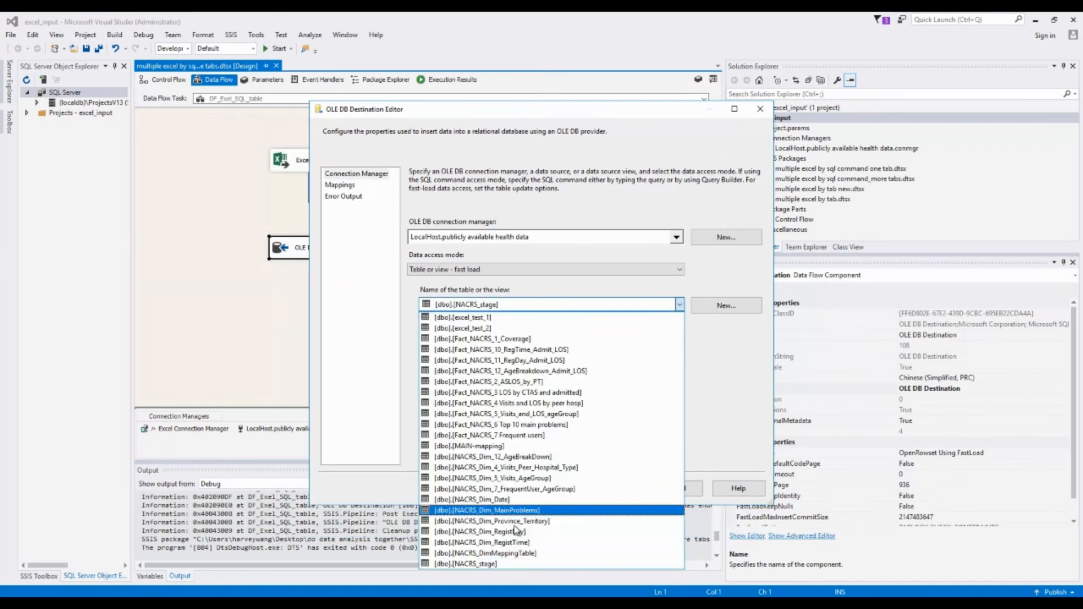
{"action": "left_click", "coordinate": [491, 565]}
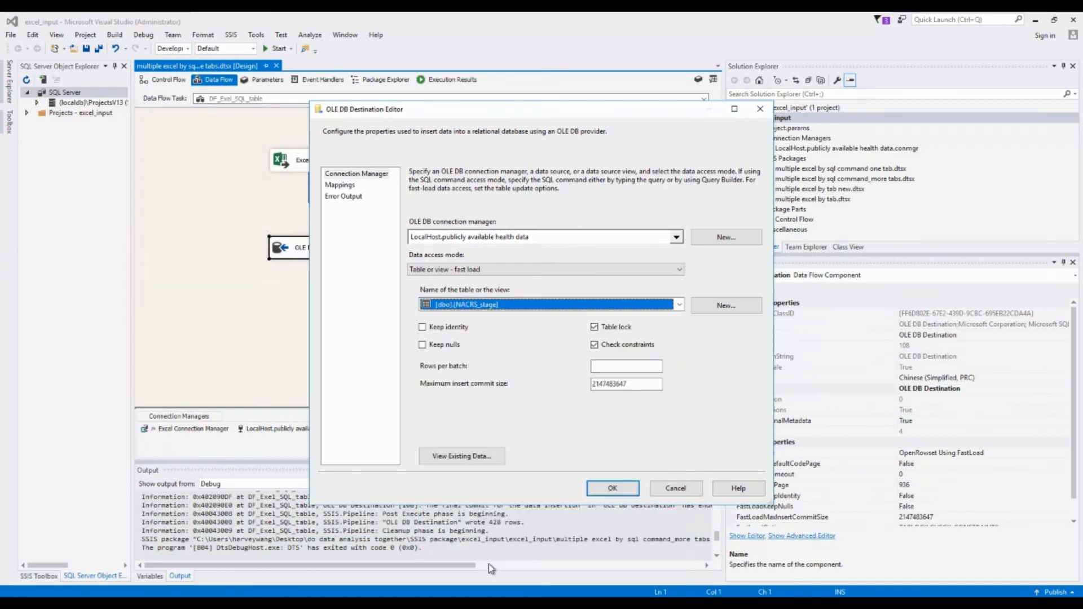
{"action": "left_click", "coordinate": [342, 188]}
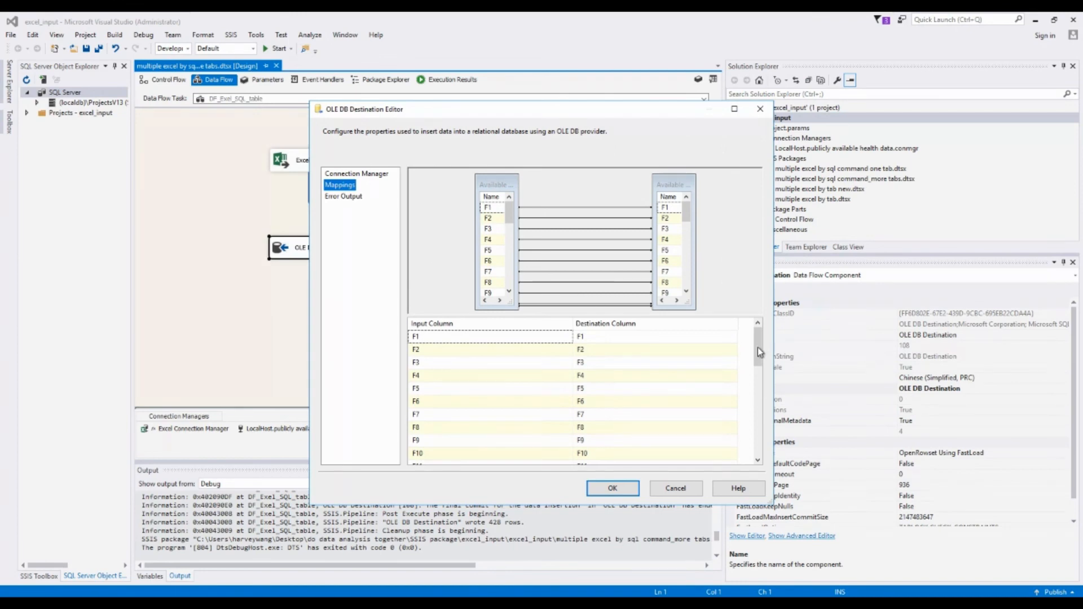
{"action": "left_click_drag", "start_coordinate": [759, 346], "coordinate": [758, 442]}
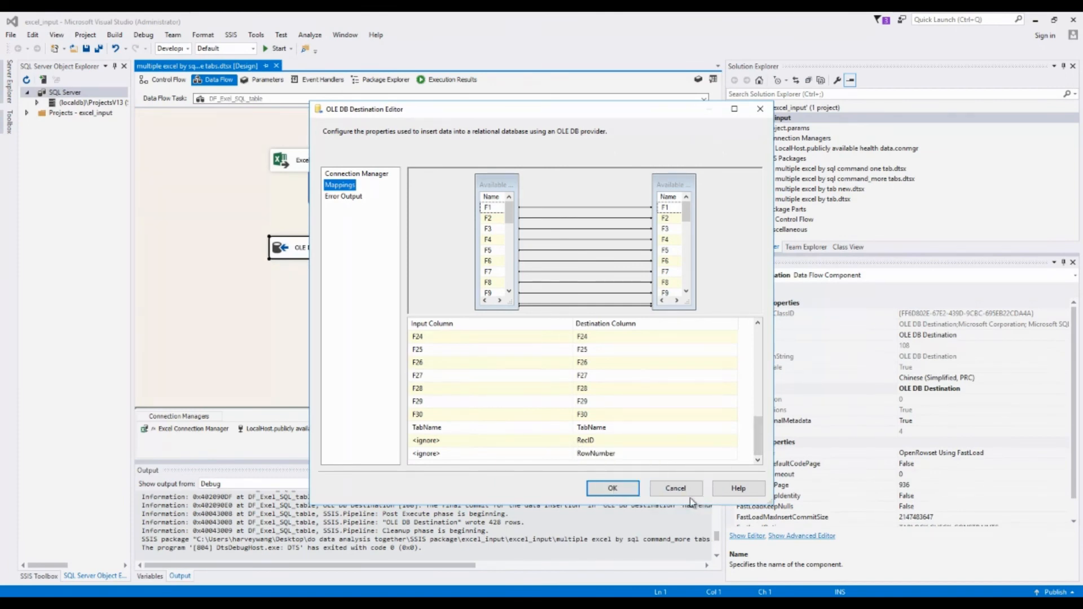
{"action": "left_click", "coordinate": [676, 490]}
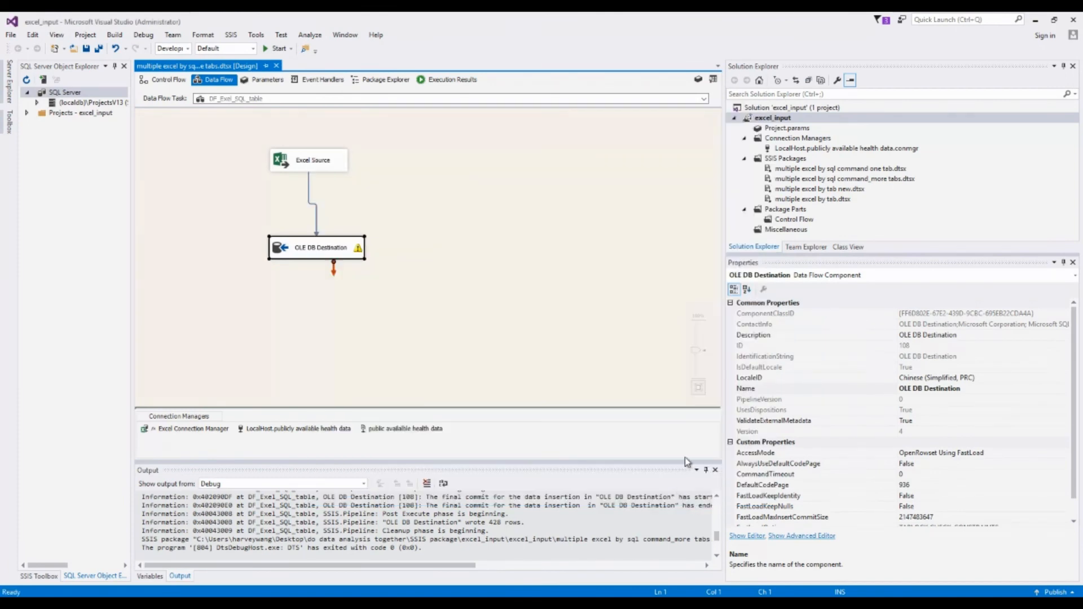